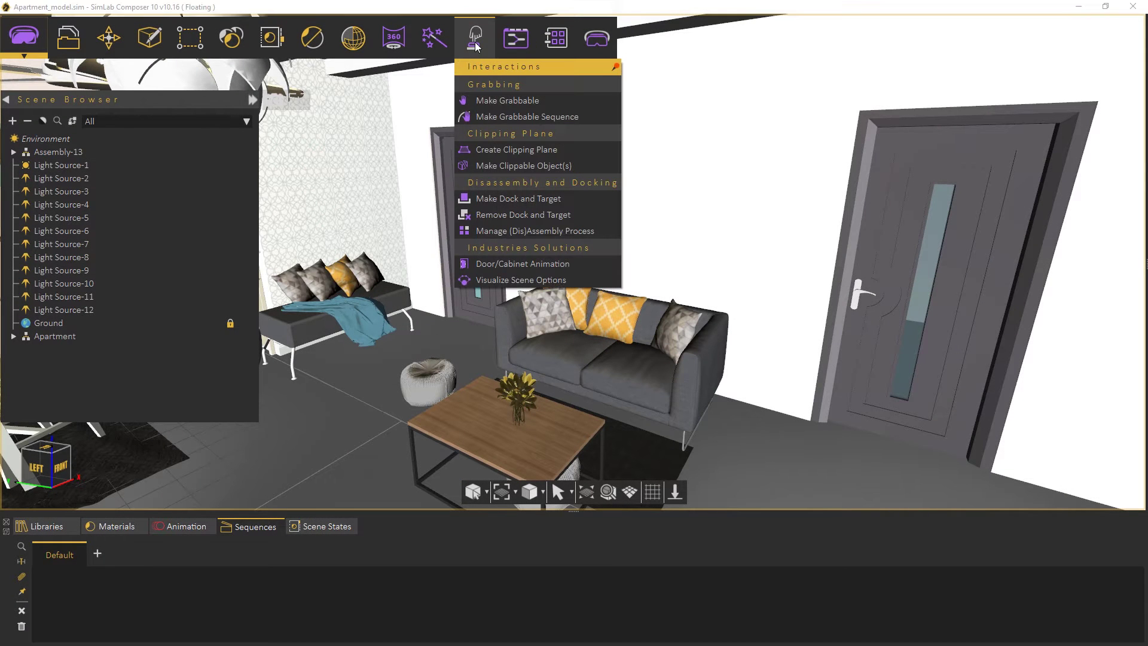
left_click(505, 263)
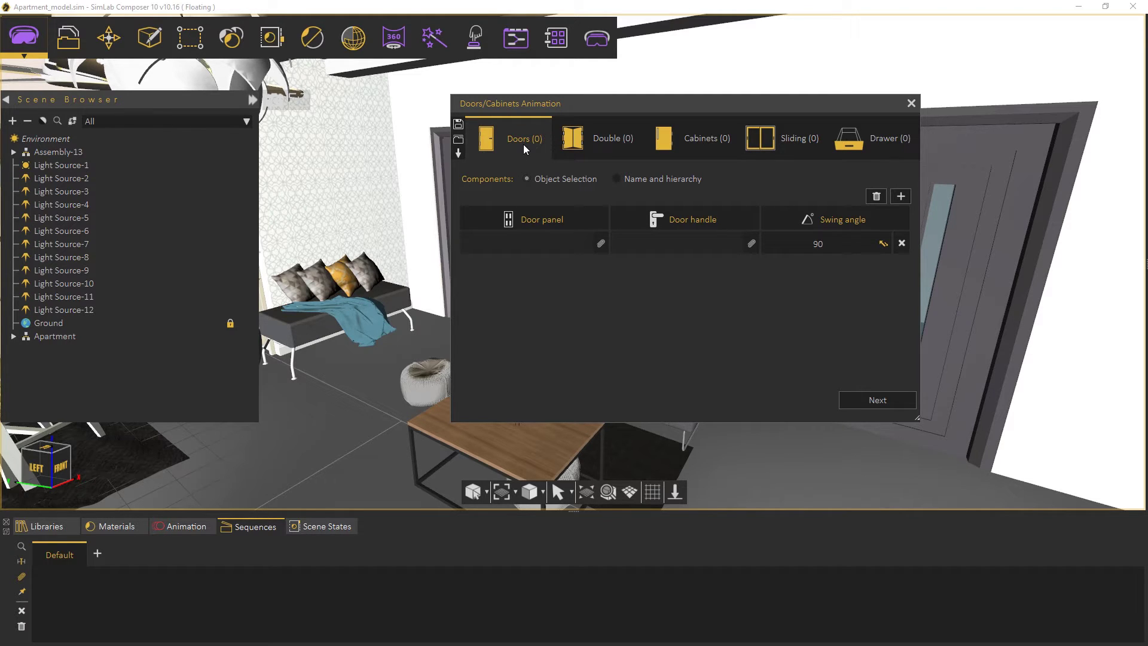
left_click(595, 143)
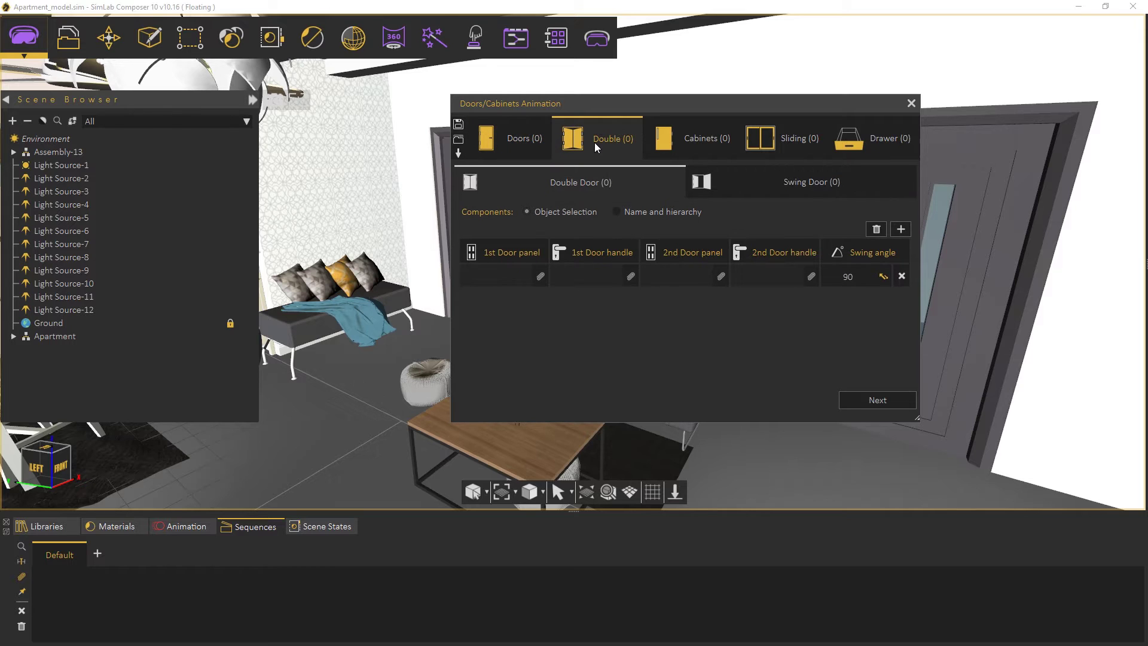
left_click(689, 140)
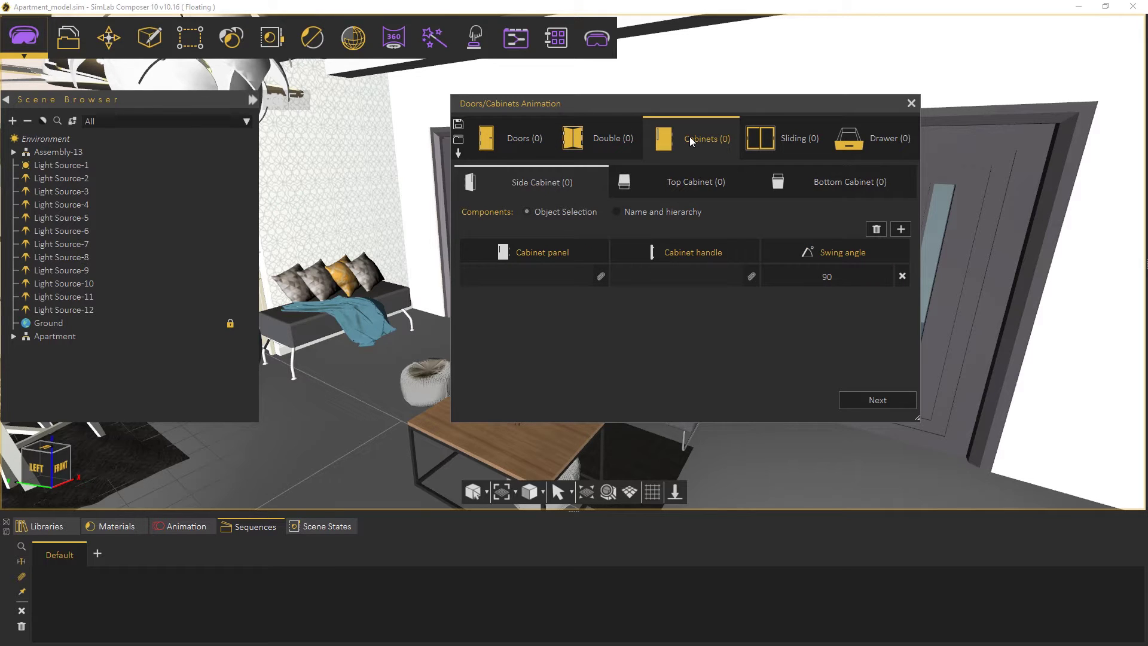
left_click(759, 137)
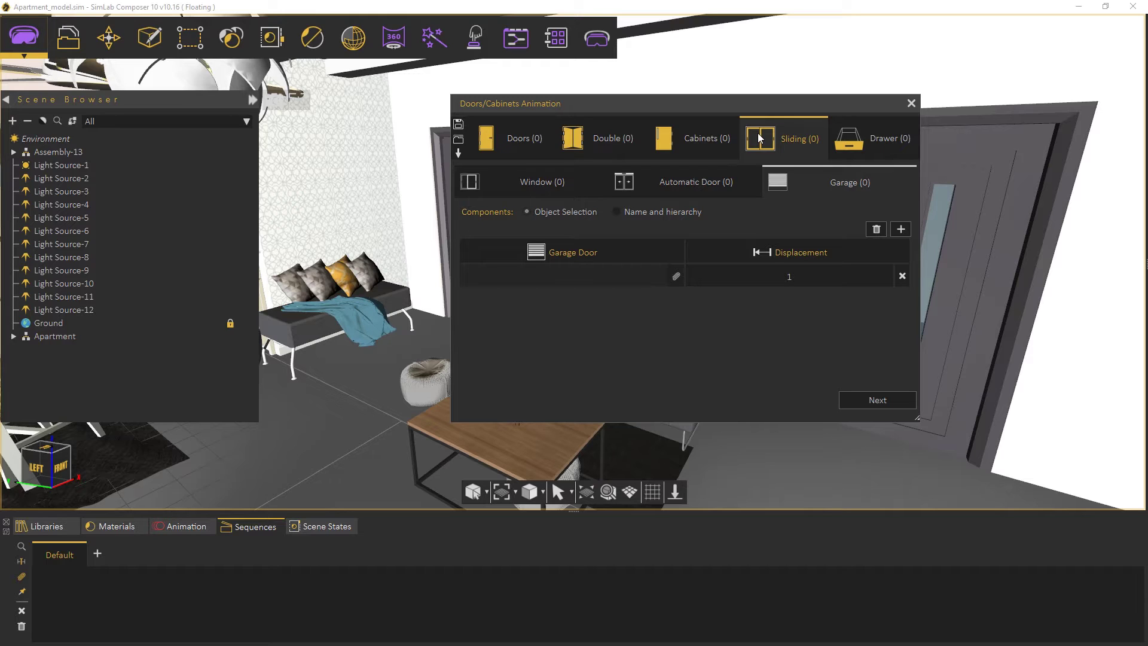
left_click(846, 138)
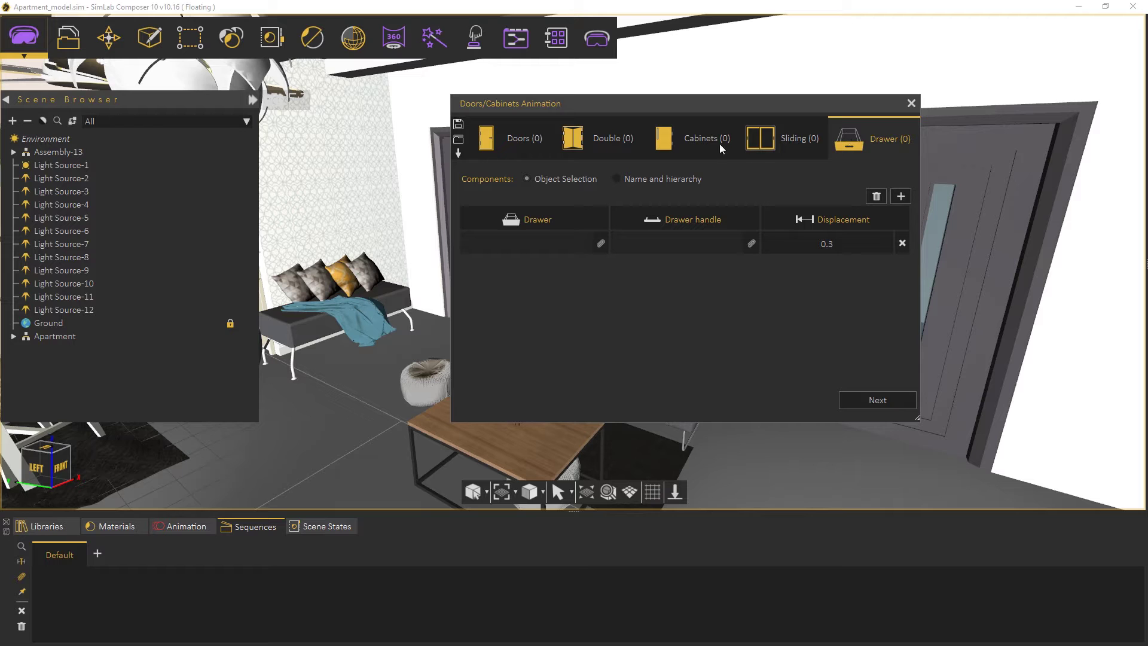
left_click(520, 139)
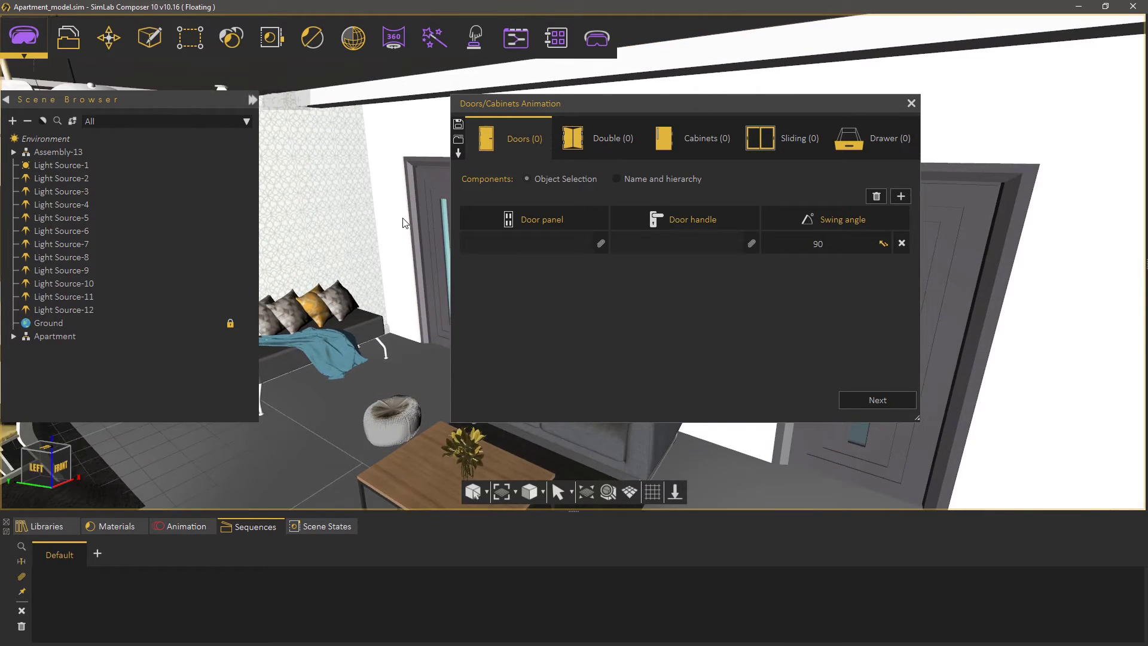
Assign the door's parent Panel group as the swing door panel, then select the Handle group
scroll(381, 311, "up", 3)
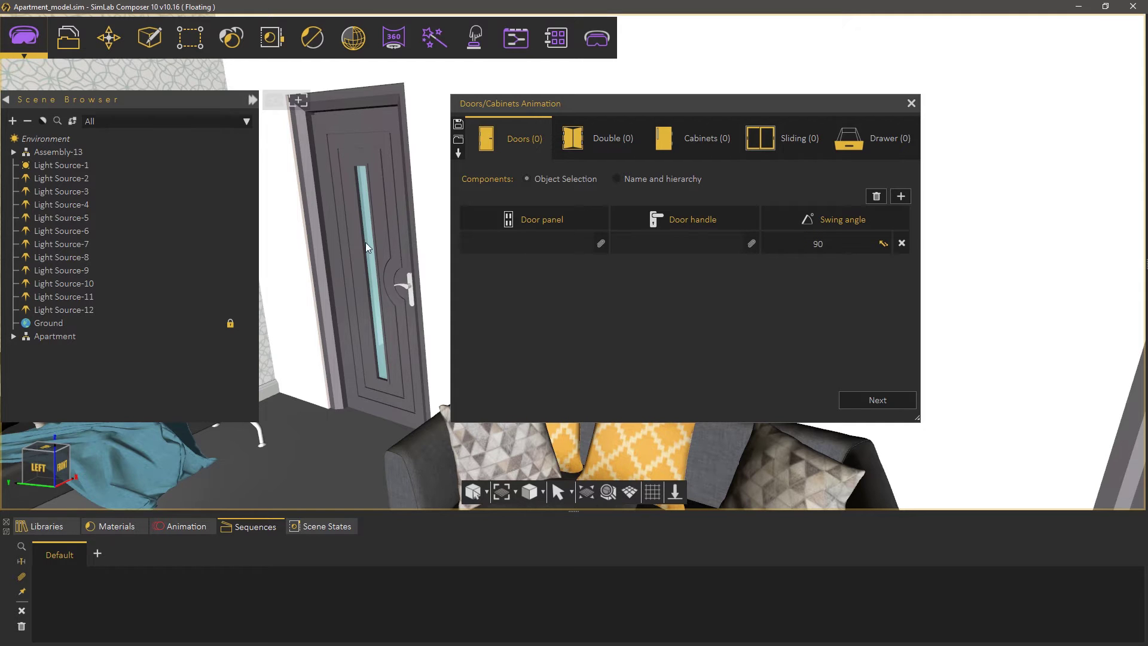
left_click(372, 227)
left_click(369, 227)
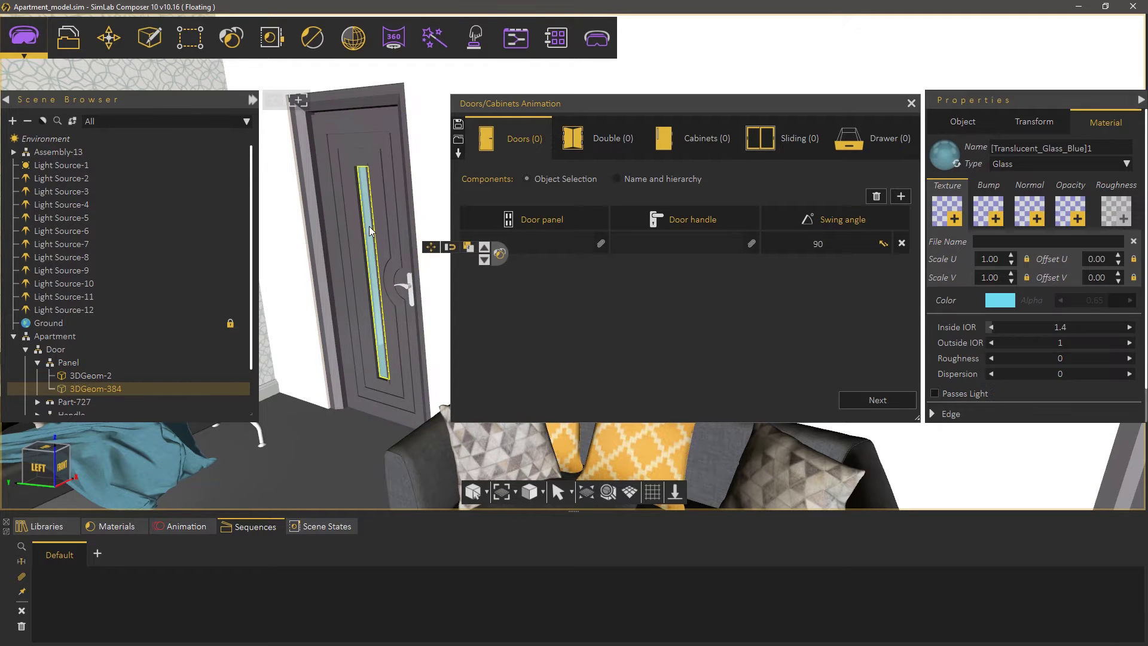
left_click(380, 224)
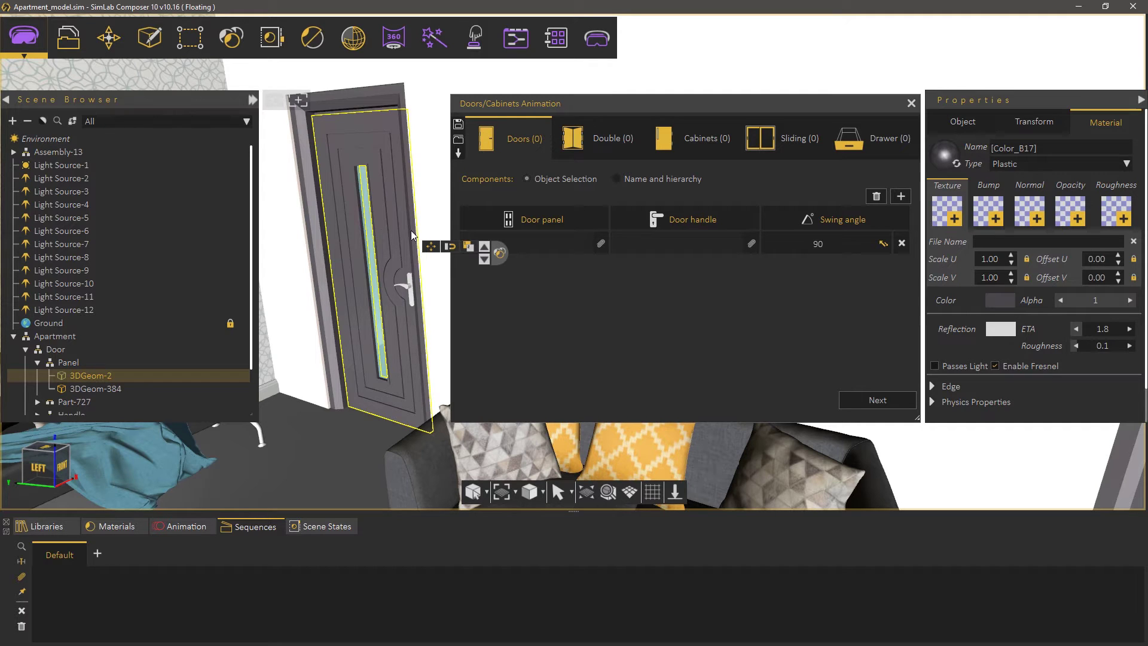
left_click(484, 246)
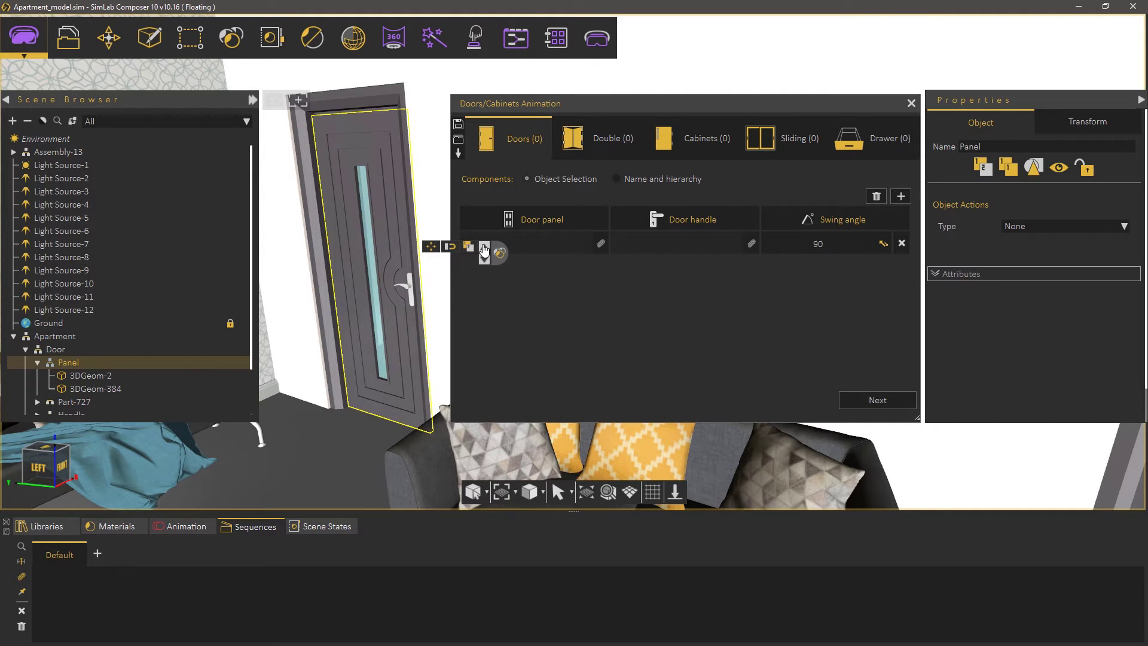
left_click(599, 244)
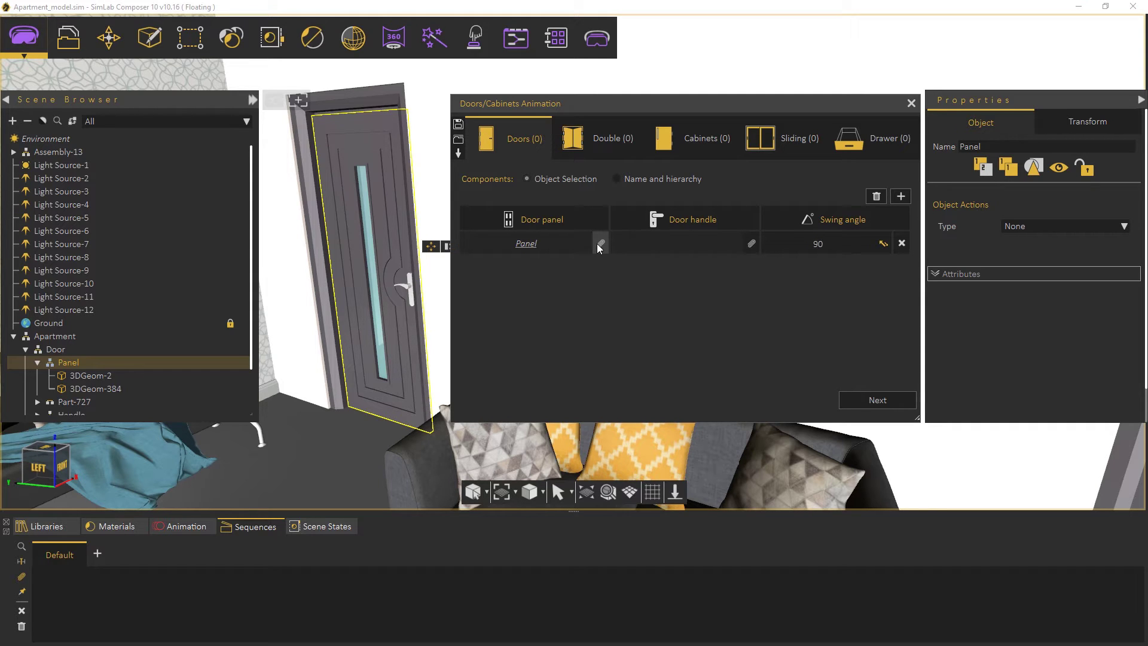
left_click(409, 291)
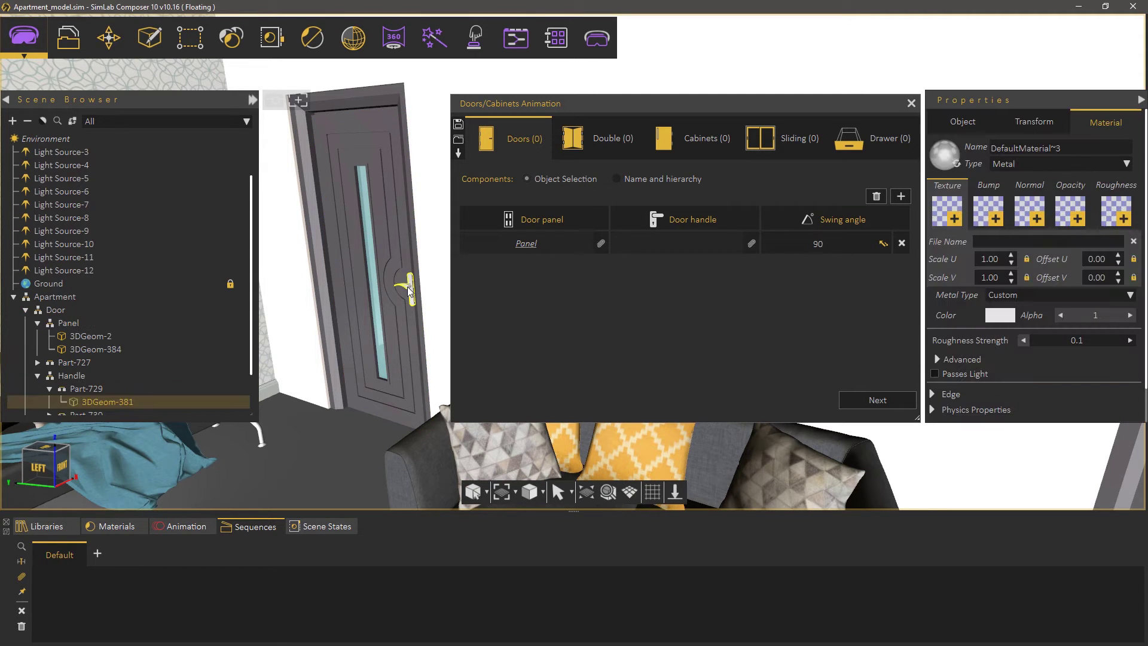
left_click(73, 376)
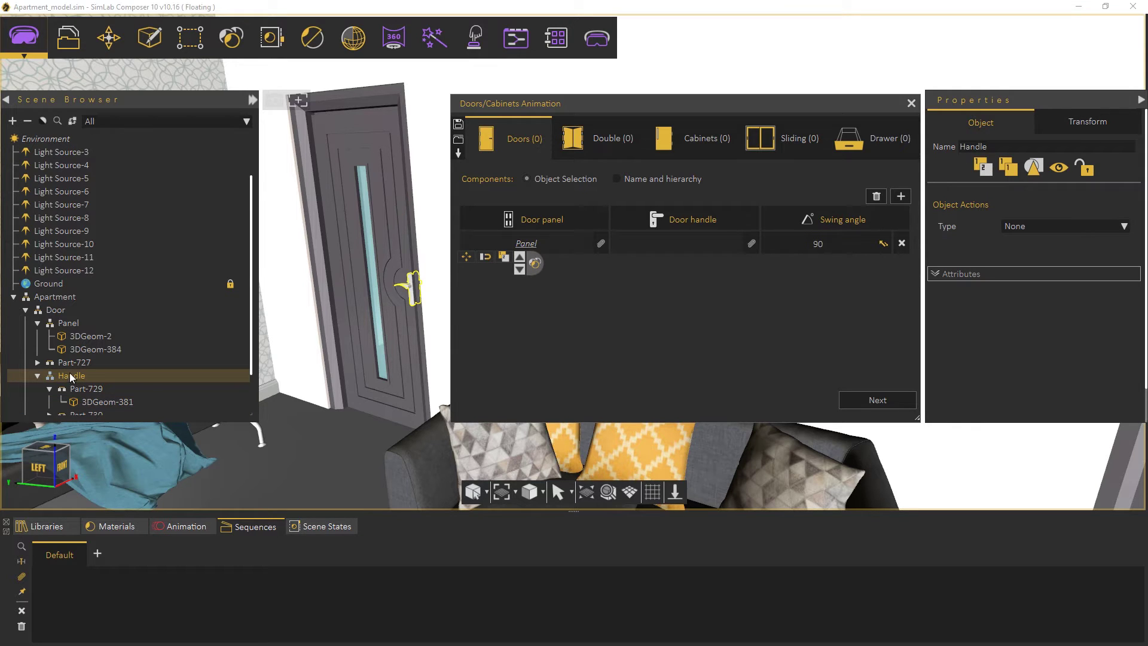
Assign Handle as the door handle and set the swing angle to -70
left_click(751, 243)
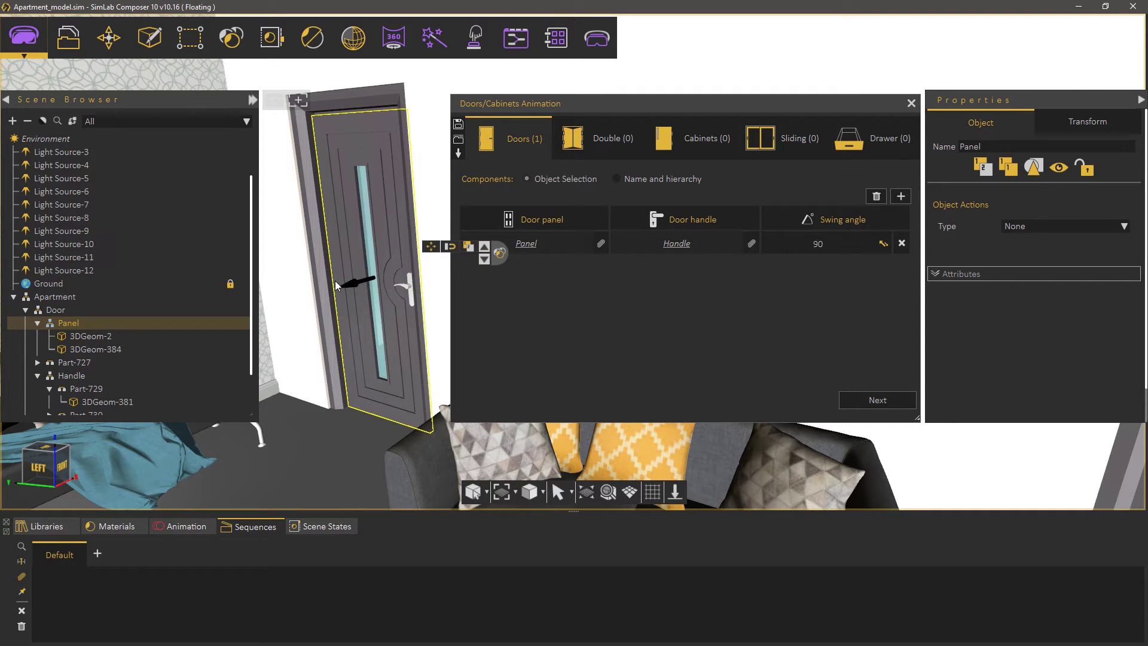
left_click(882, 243)
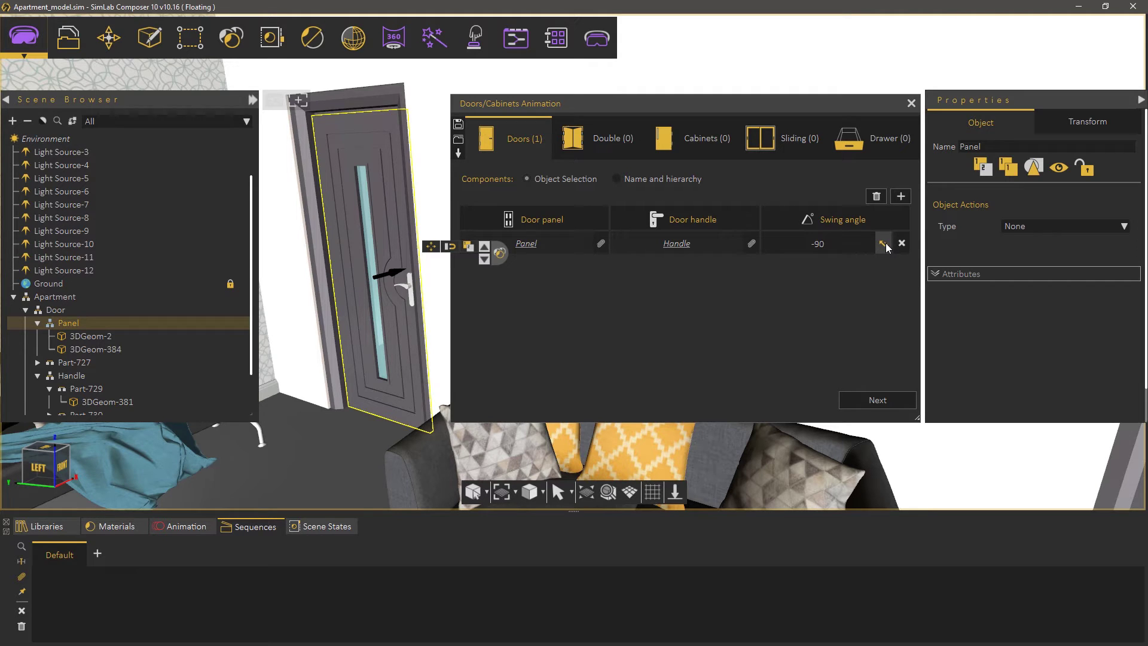
left_click(883, 243)
left_click(882, 243)
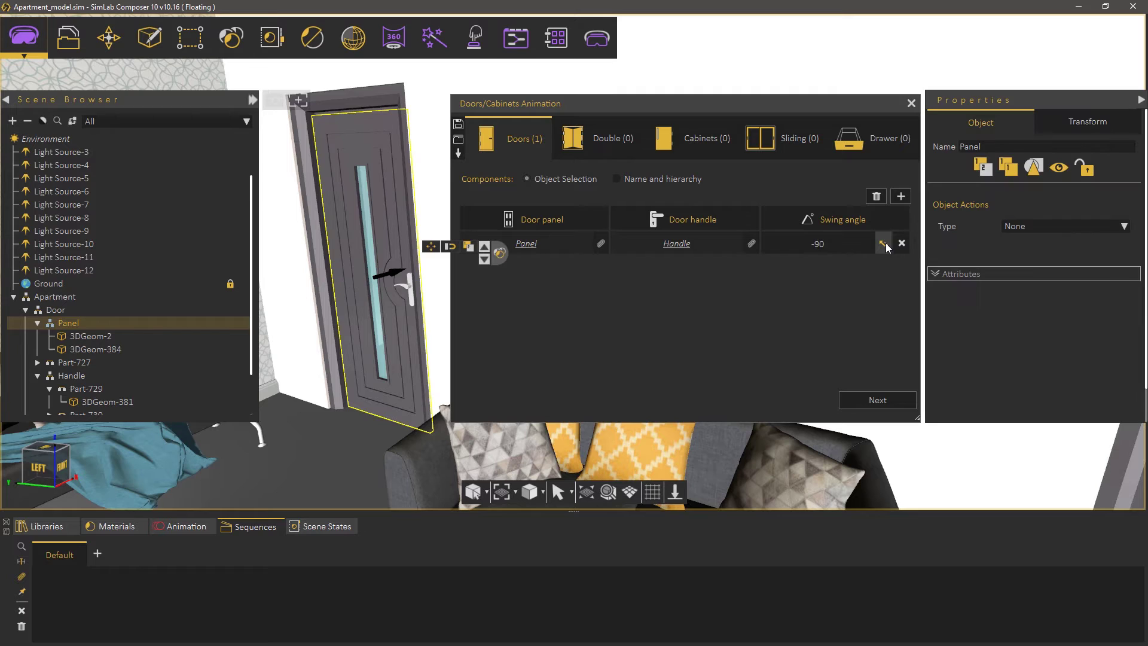
double_click(831, 242)
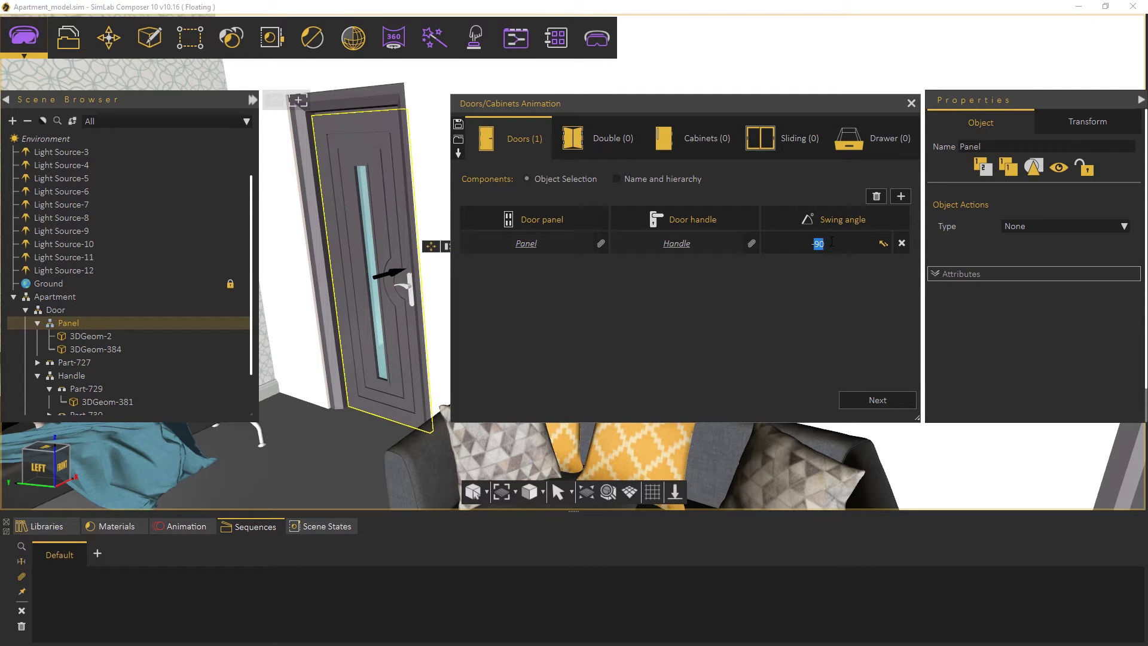
type("70")
Generate the swing animation as a timeline sequence with reversed versions attached to the panels
left_click(872, 400)
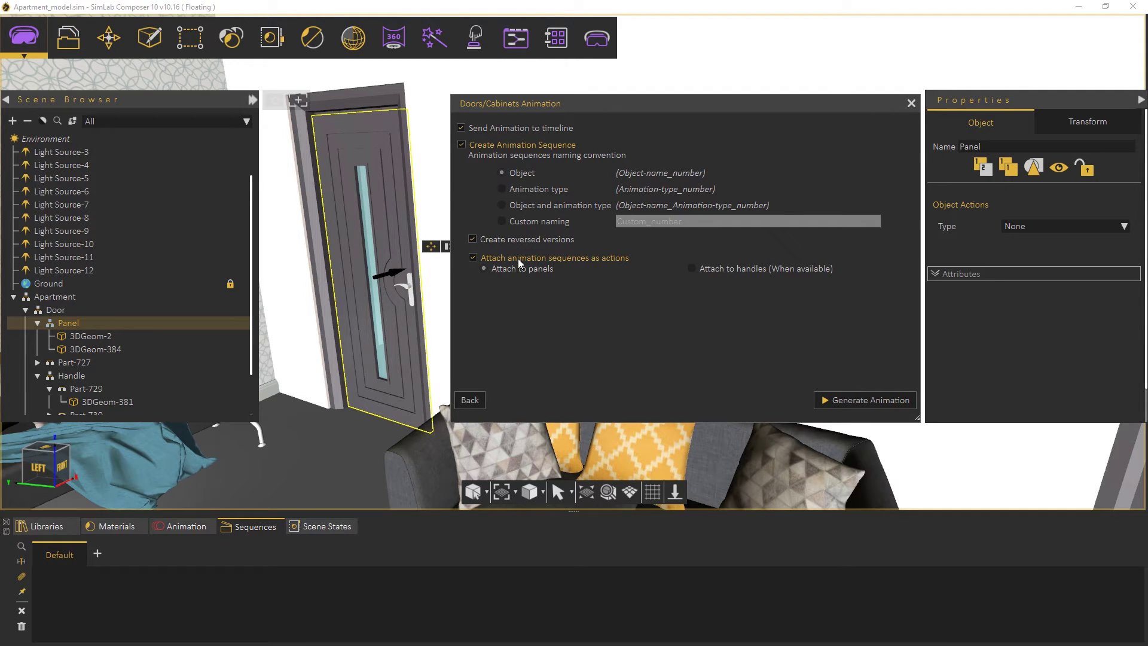
left_click(866, 406)
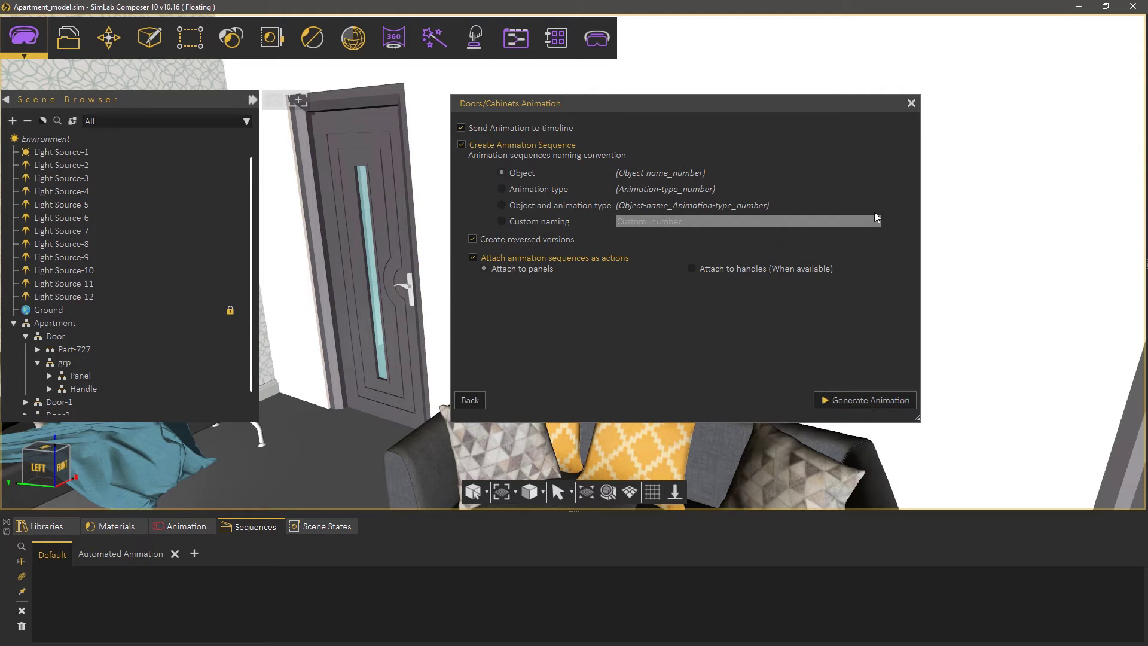
Close the generator, play the grp door swing clip on the Animation timeline, and rewind to frame 0
left_click(910, 103)
scroll(484, 273, "up", 5)
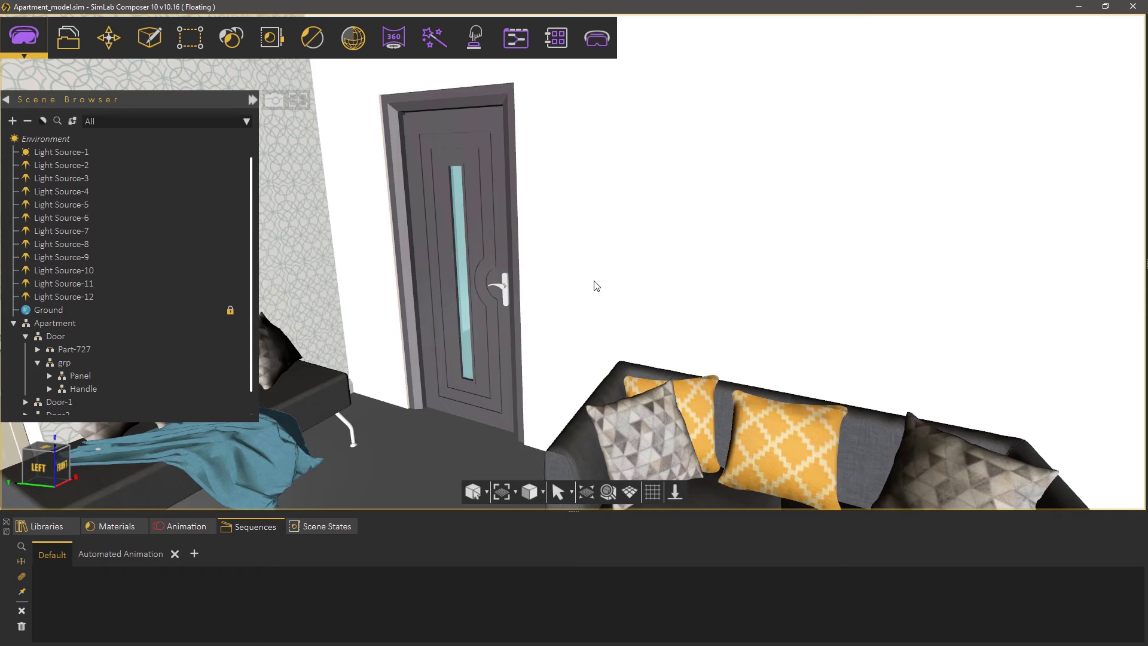
left_click(523, 208)
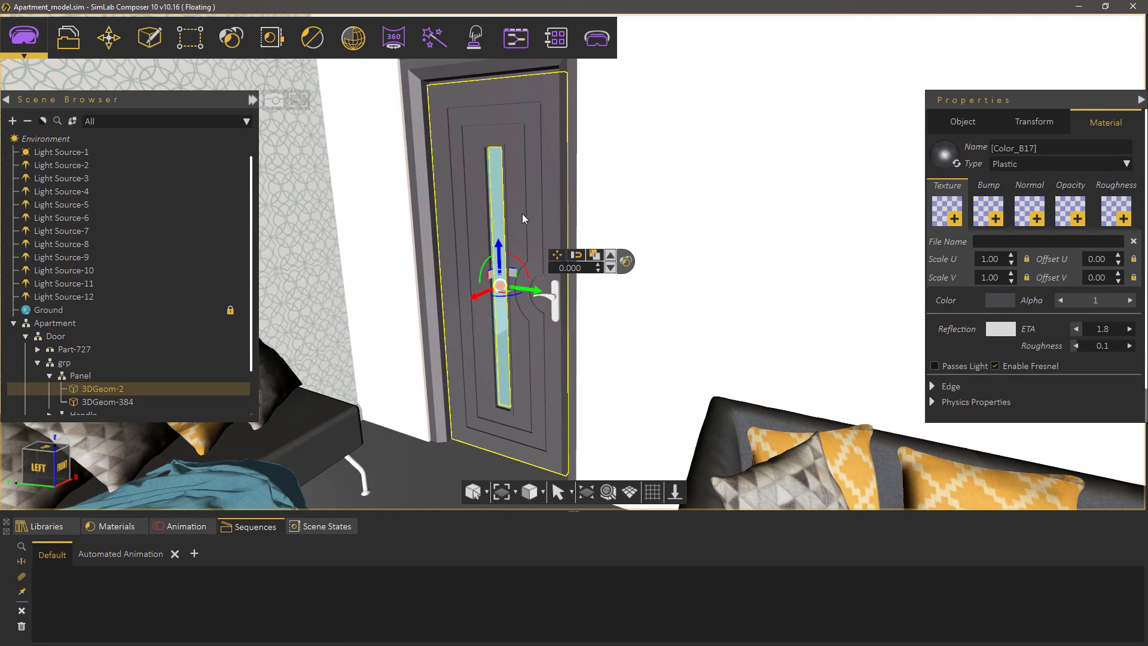
left_click(185, 526)
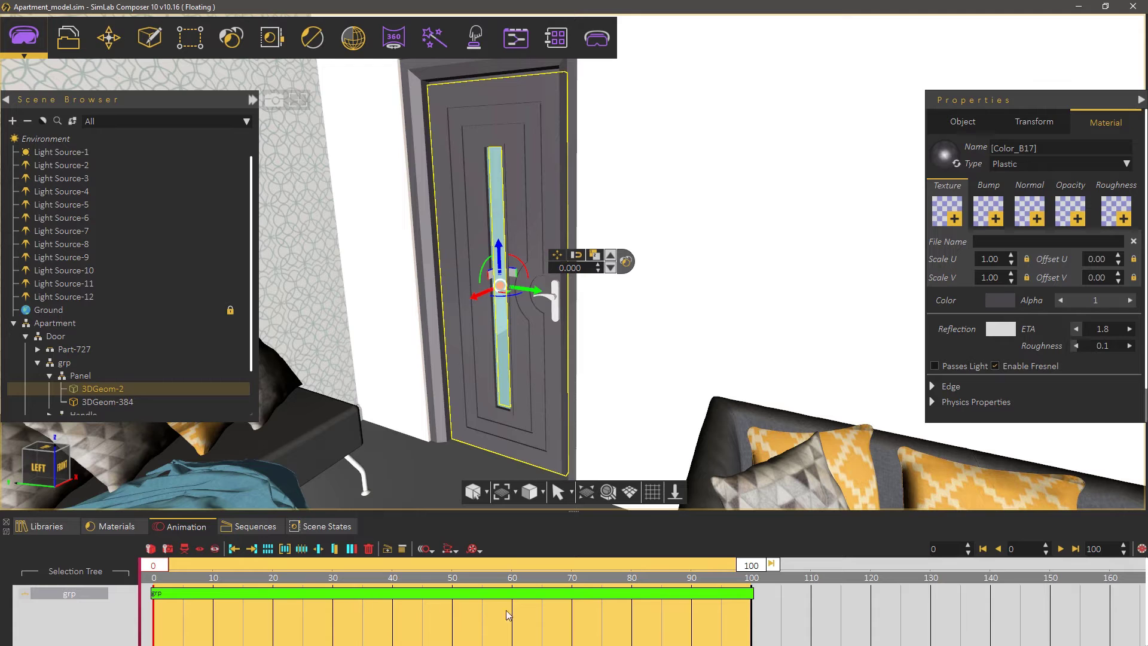
left_click(1062, 548)
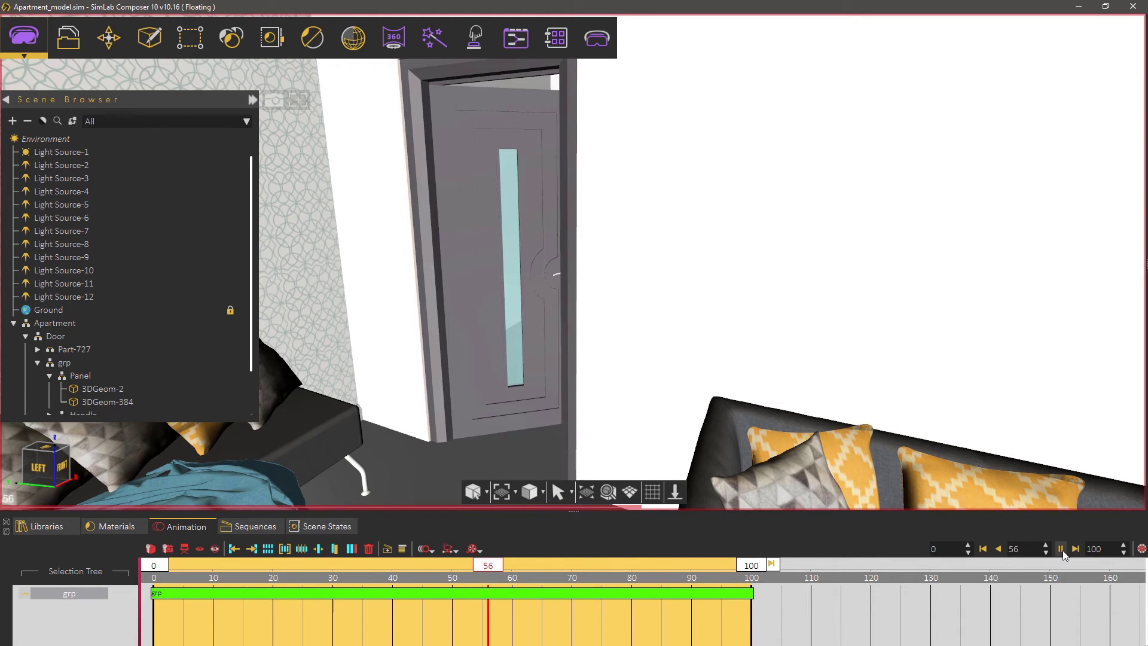
left_click(1062, 549)
left_click(984, 549)
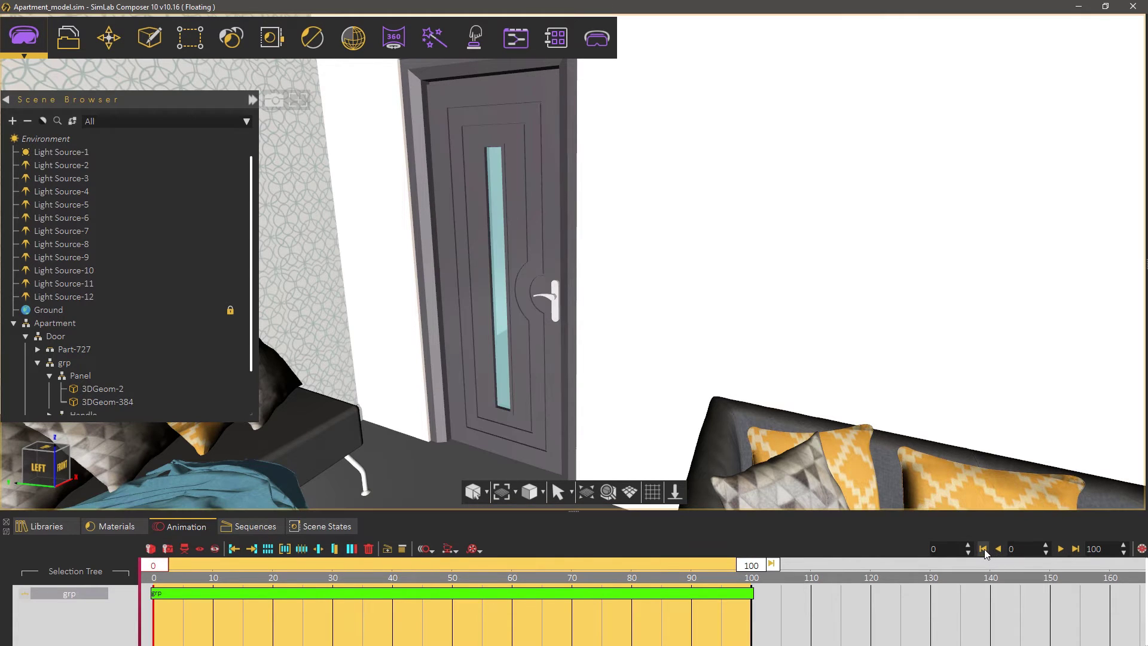
left_click(511, 229)
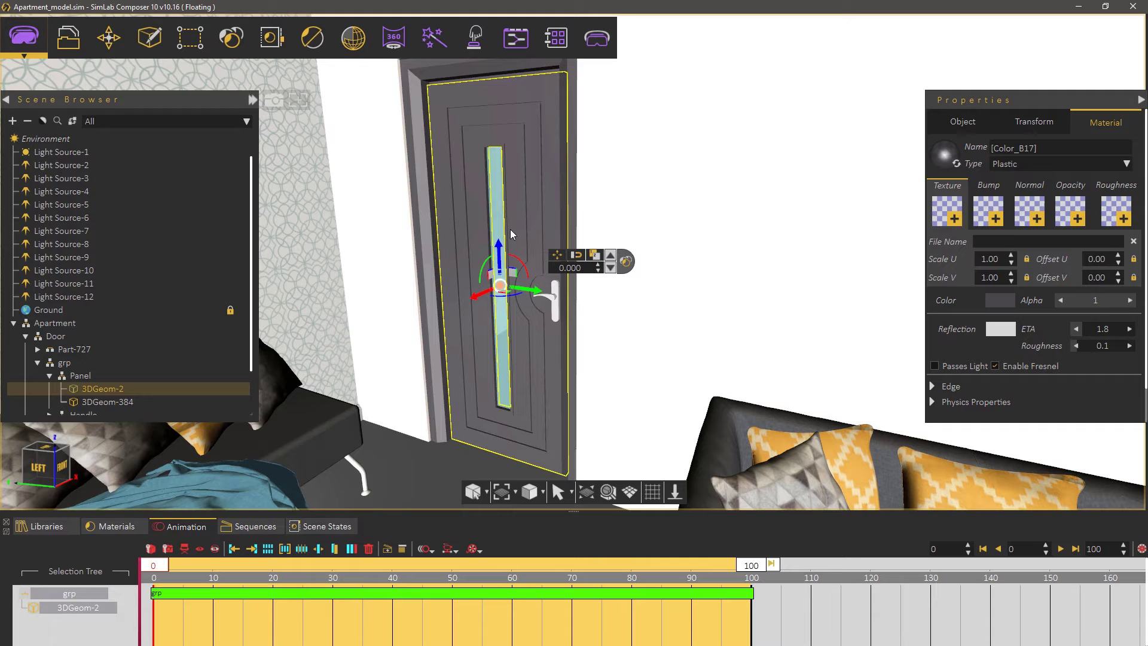
Review grp's Action List, then show grp_1 and grp_1_Reverse under the Automated Animation sequence
left_click(610, 257)
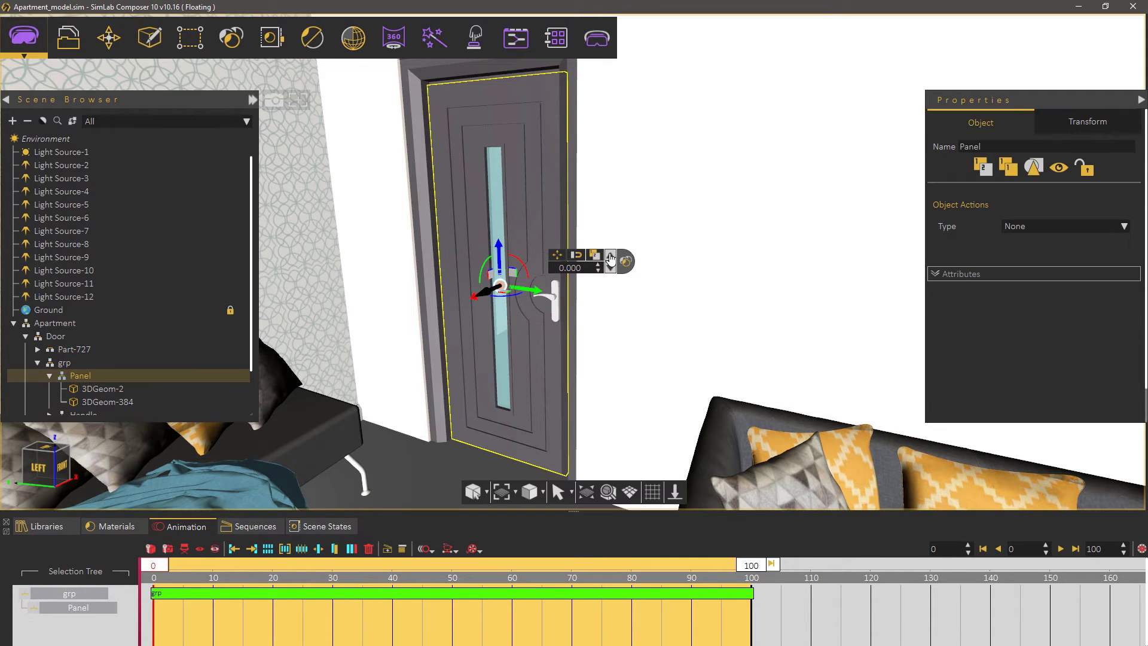
left_click(609, 258)
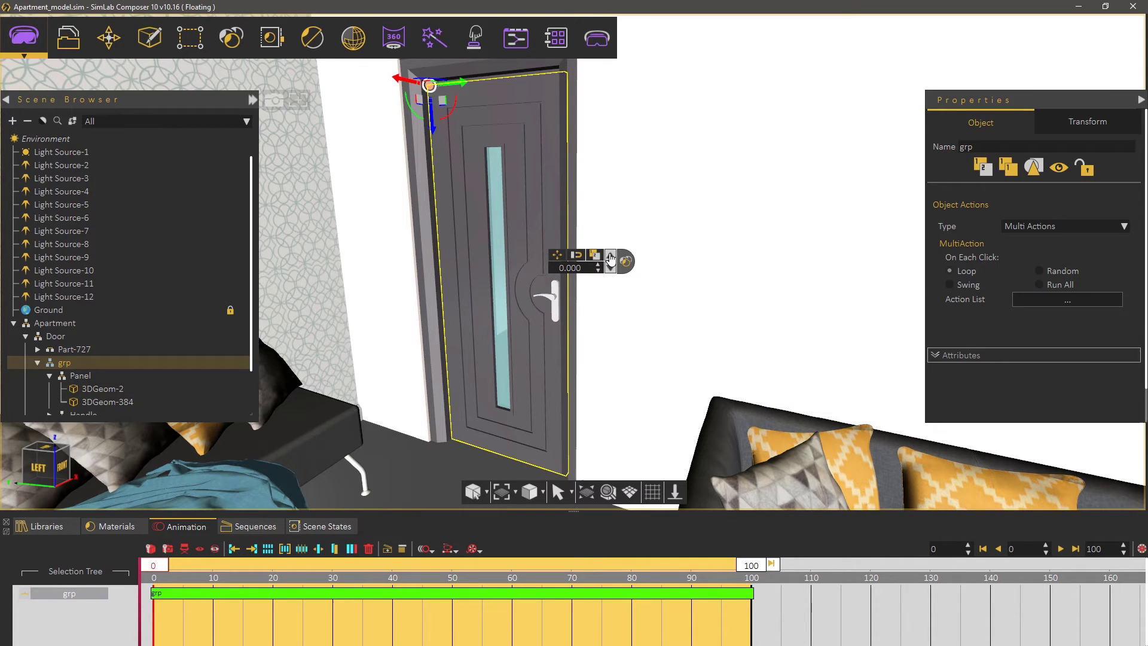
left_click(1047, 301)
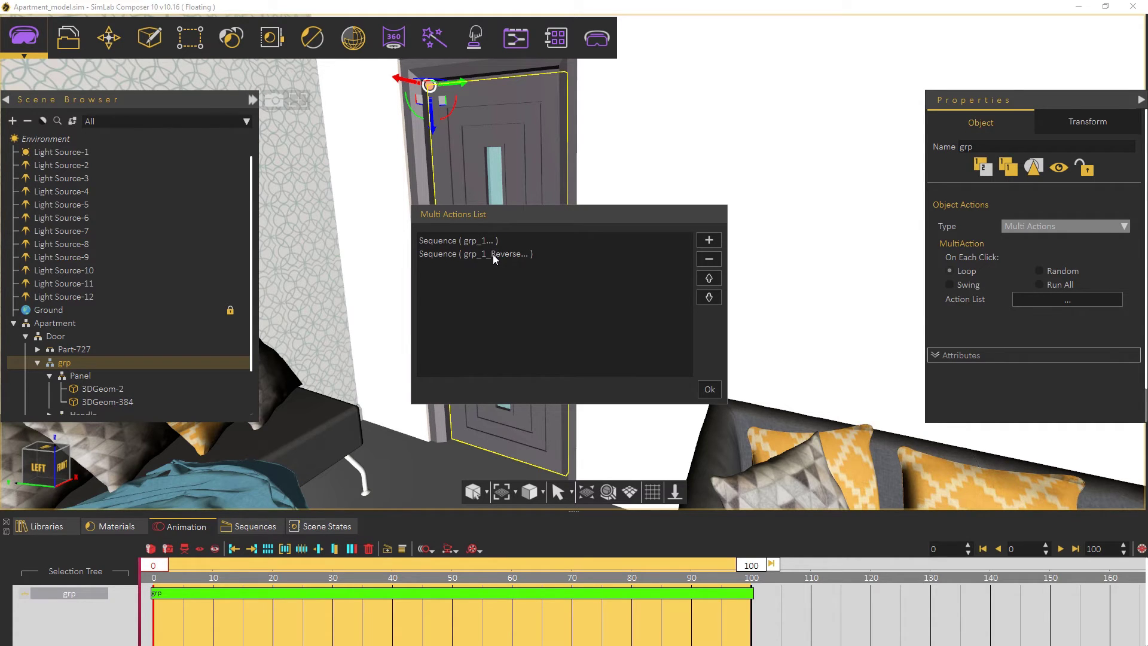
left_click(709, 389)
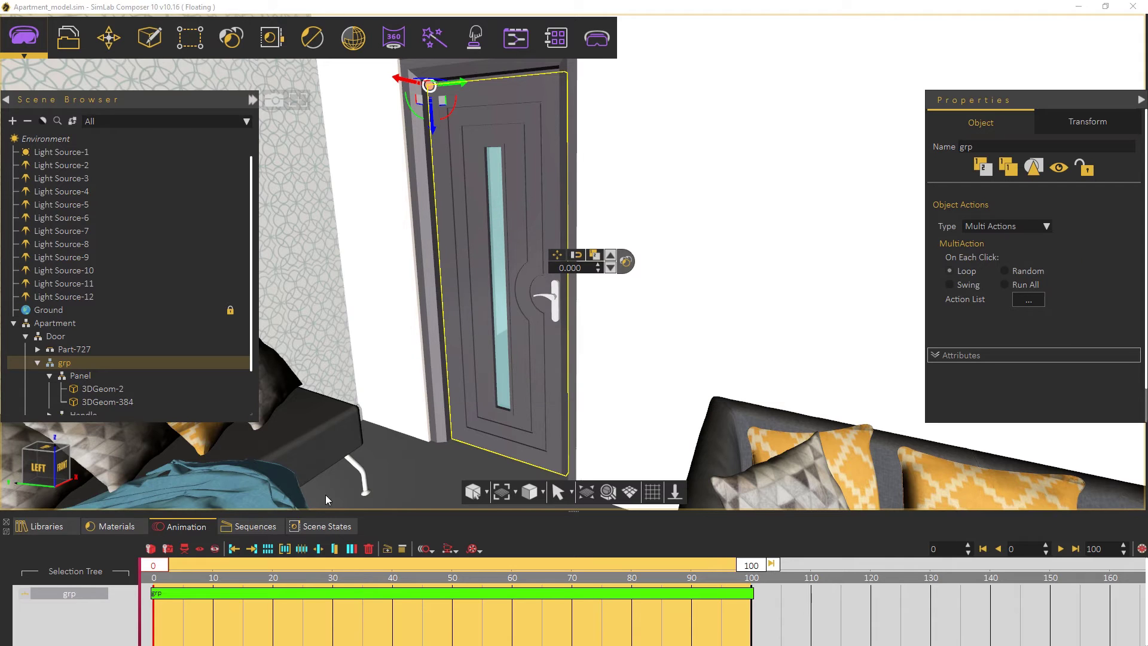
left_click(256, 526)
left_click(120, 555)
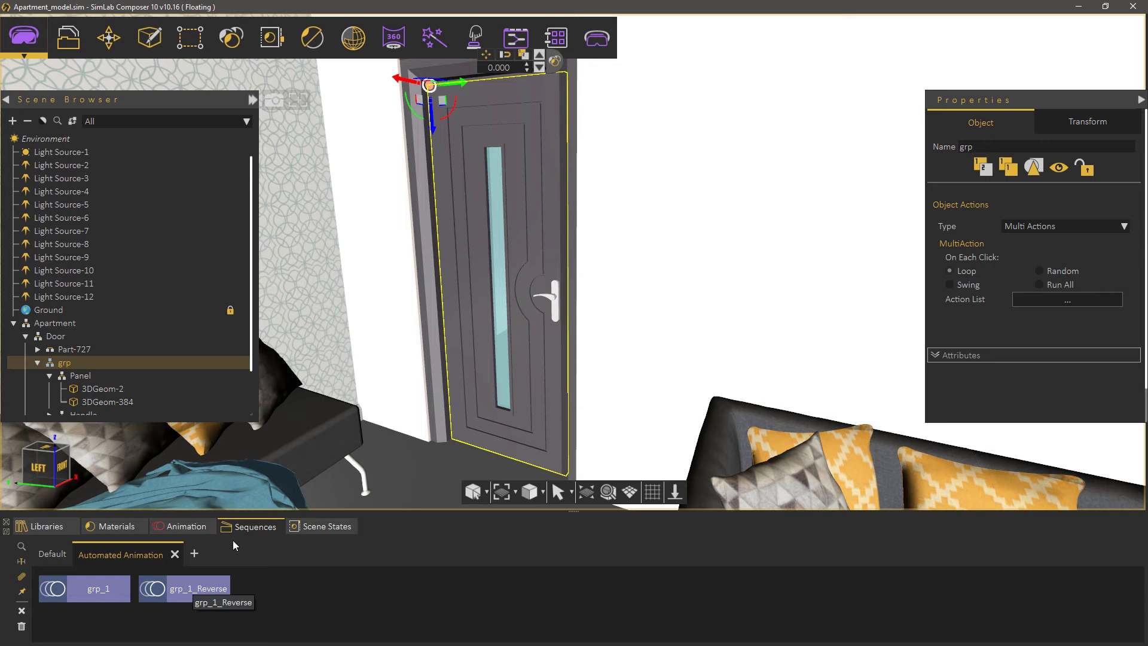
Orbit toward the second door and launch Interactions > Door/Cabinet Animation
middle_click_drag(670, 409, 488, 206)
left_click(480, 46)
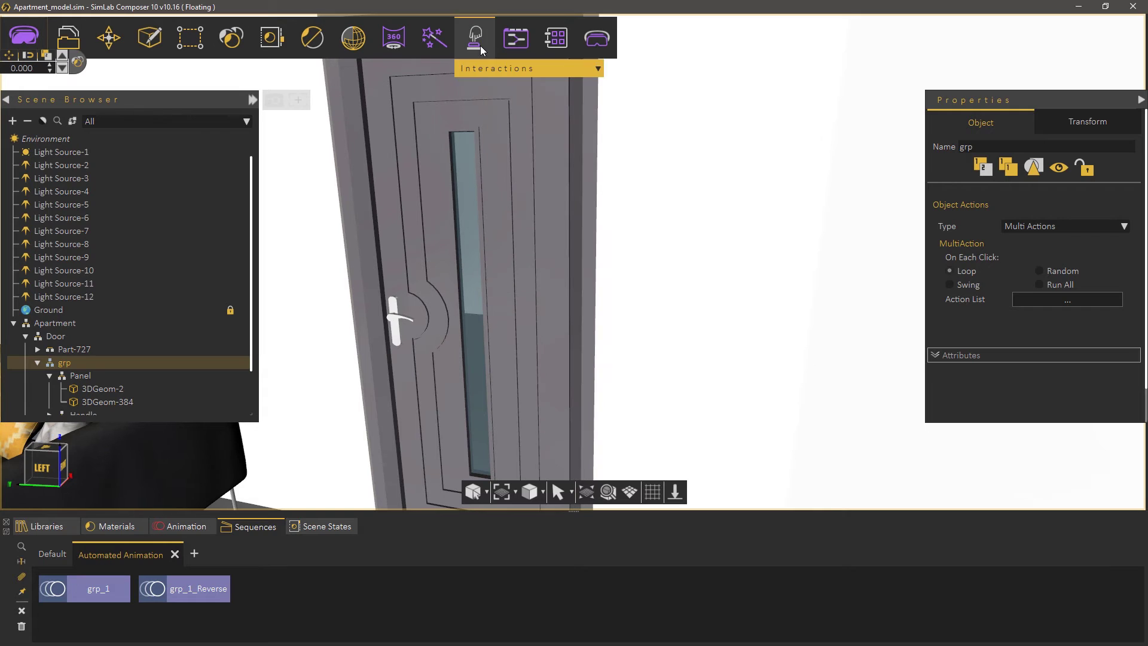
left_click(516, 263)
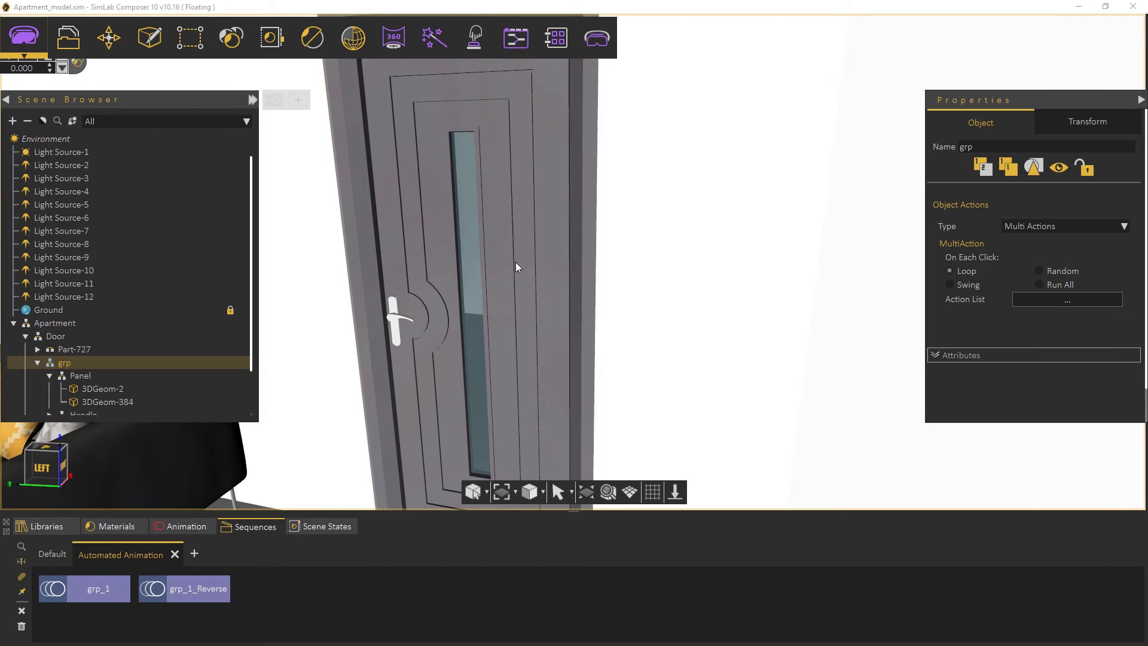
Remove the first door's entry and assign the second door's Panel as the door panel
left_click_drag(725, 103, 852, 95)
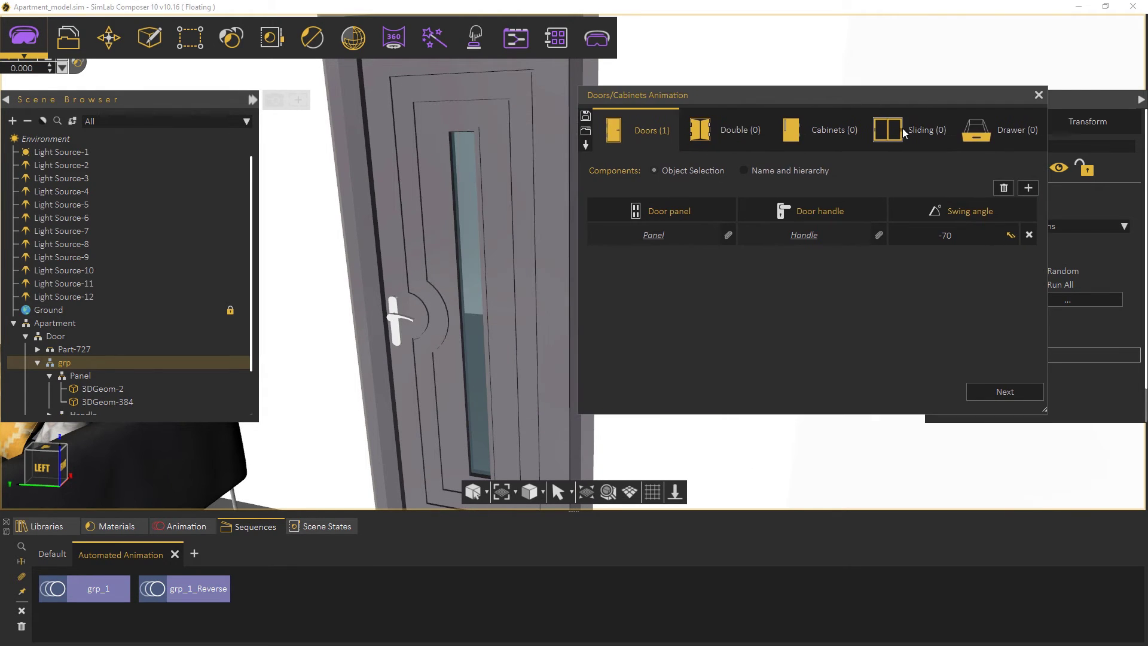
left_click(1029, 235)
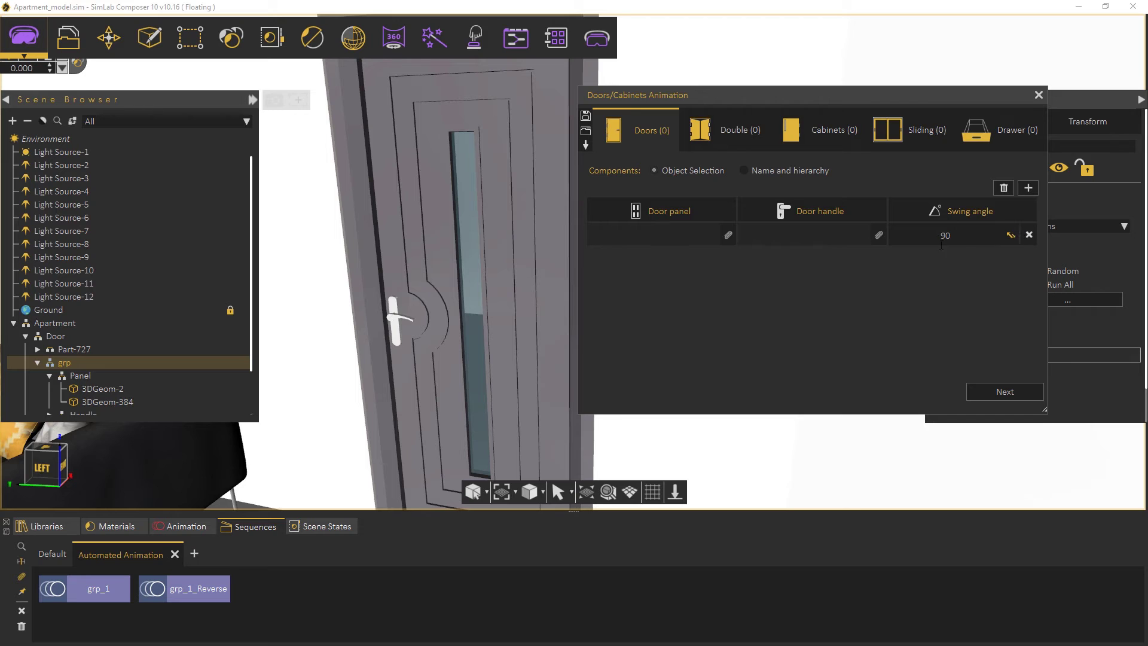
left_click(504, 249)
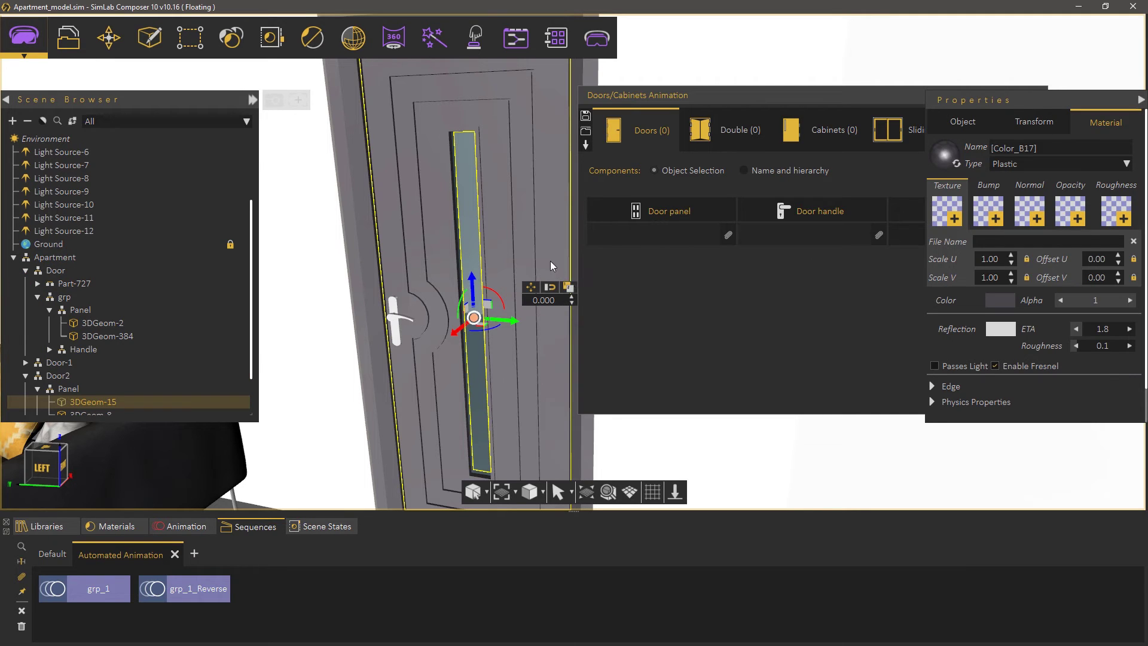
left_click(554, 285)
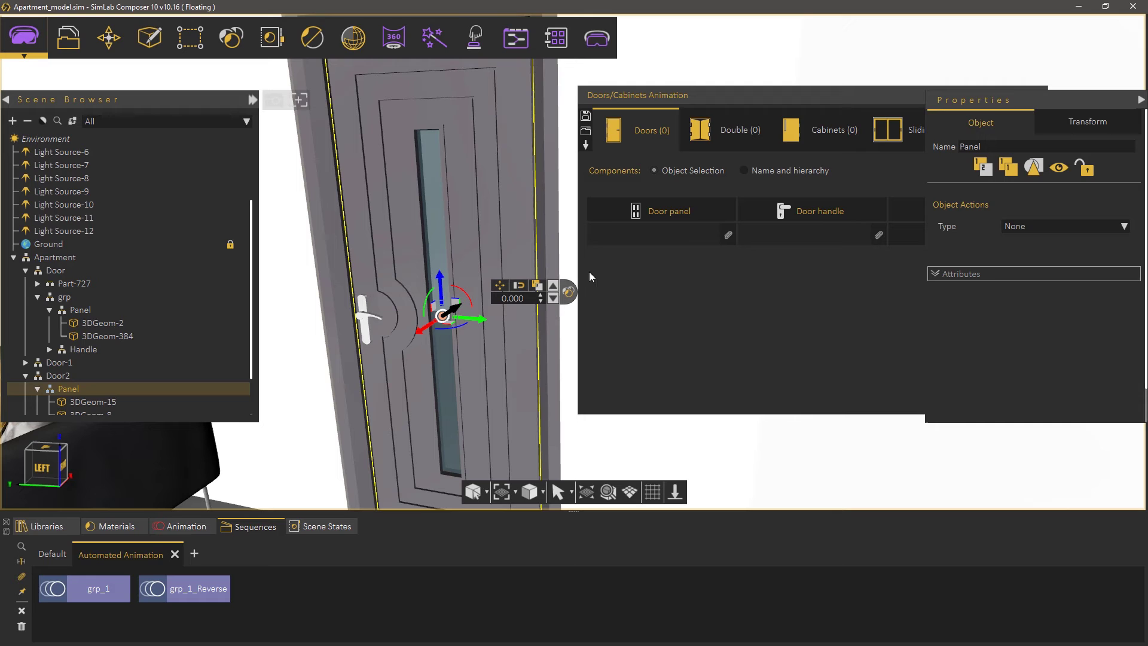
left_click(729, 233)
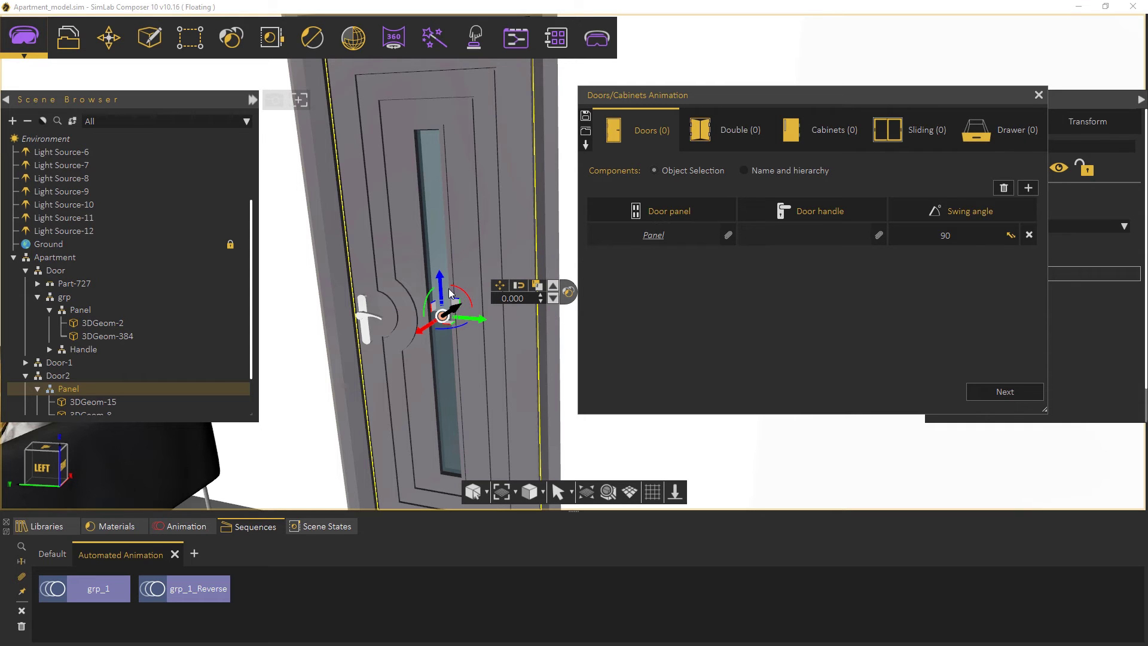
Assign Door2's Handles group as the door handle and flip the swing angle to -90
left_click(367, 314)
left_click(487, 289)
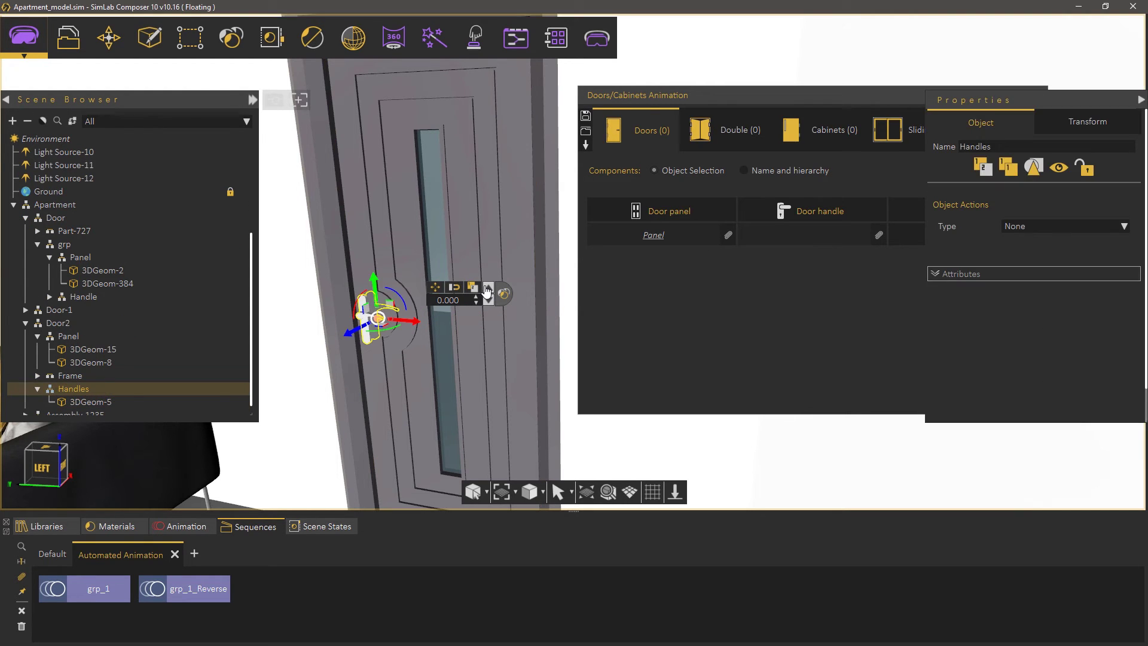
left_click(488, 288)
left_click(488, 299)
left_click(879, 235)
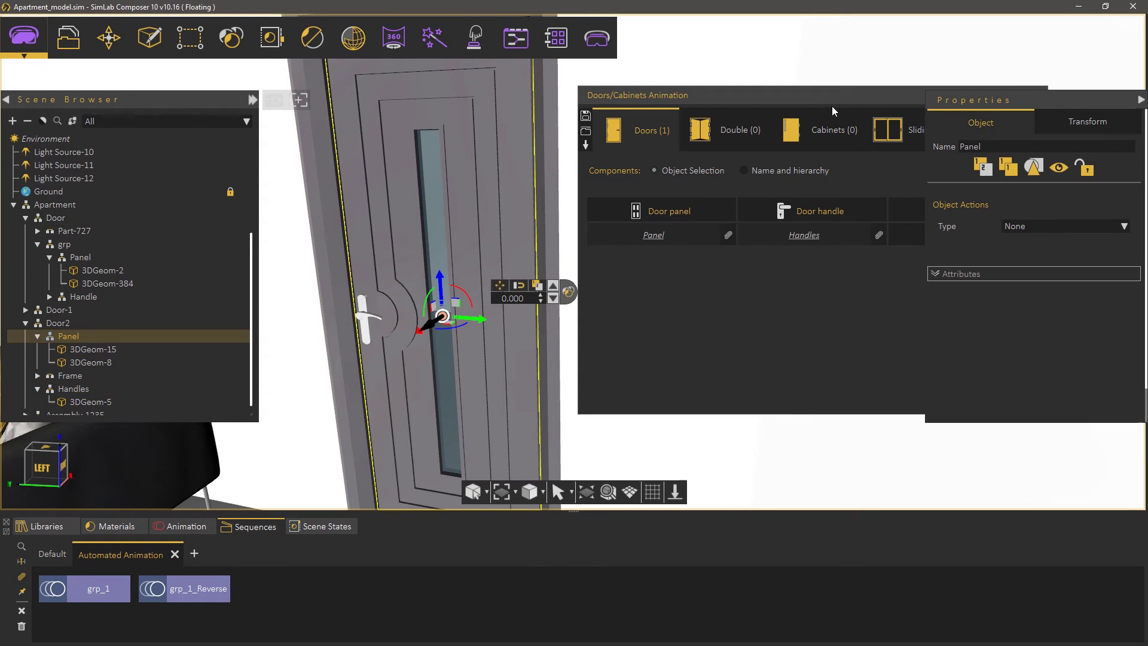
left_click_drag(827, 99, 727, 153)
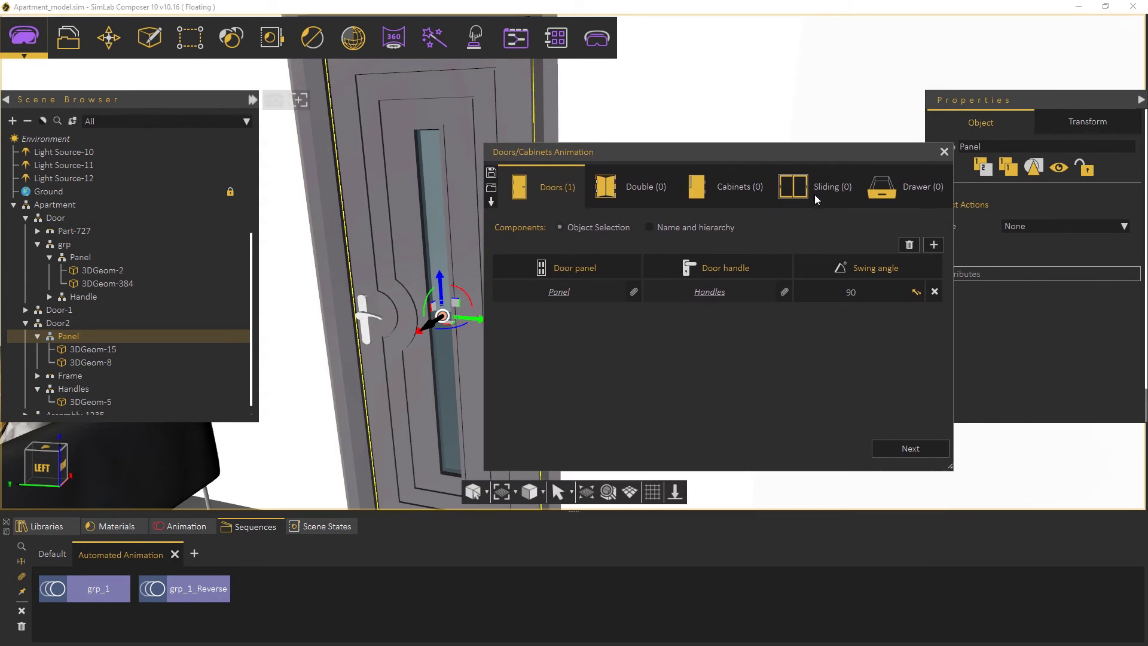
left_click(914, 291)
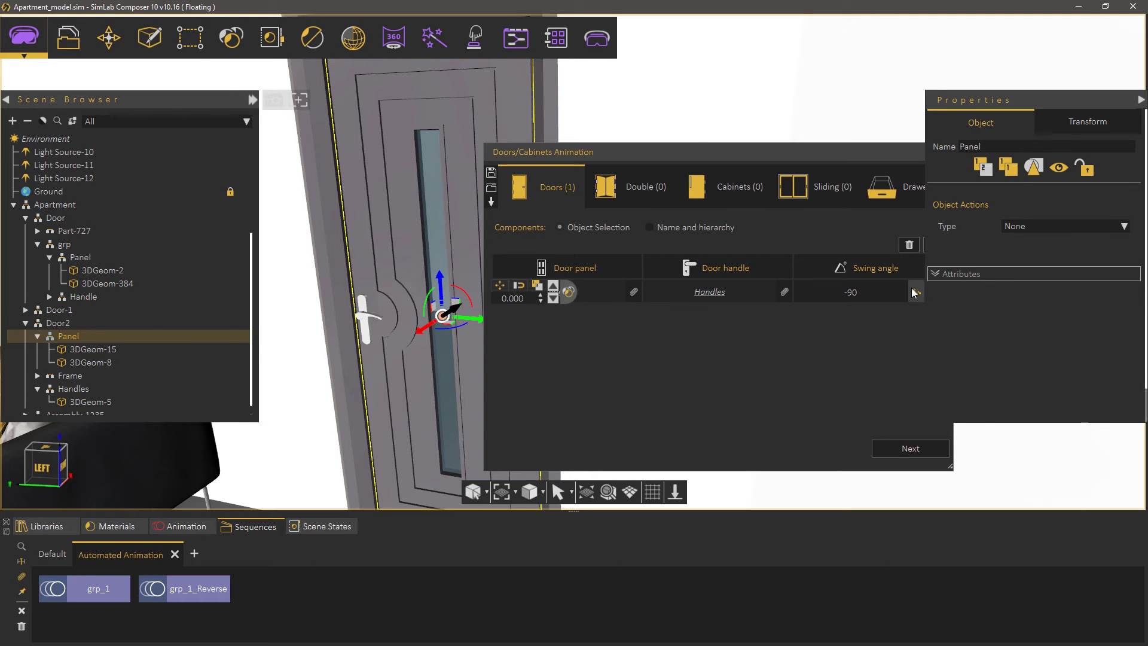
Generate the second door's swing animation and close the door animation tool
left_click(893, 448)
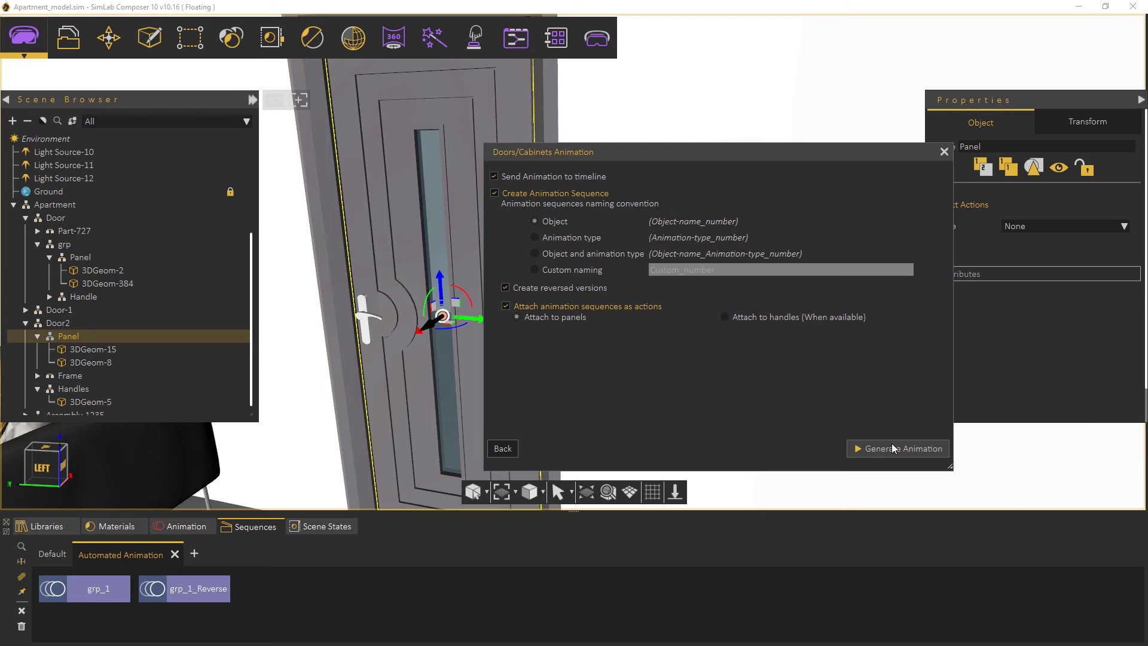
left_click(892, 448)
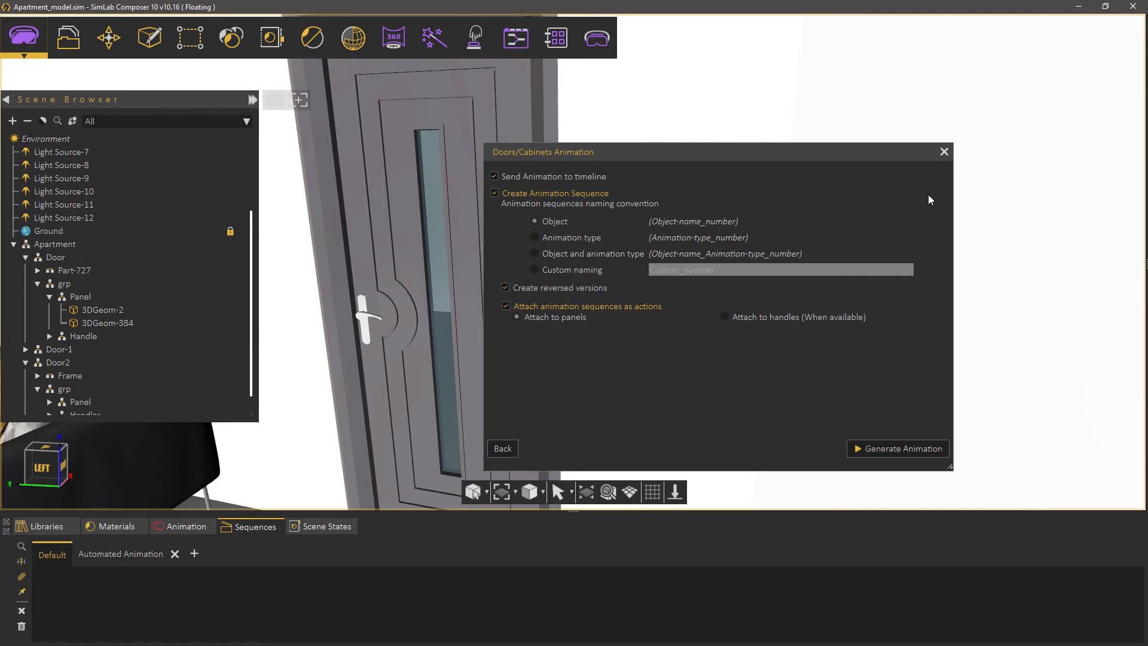
left_click(943, 152)
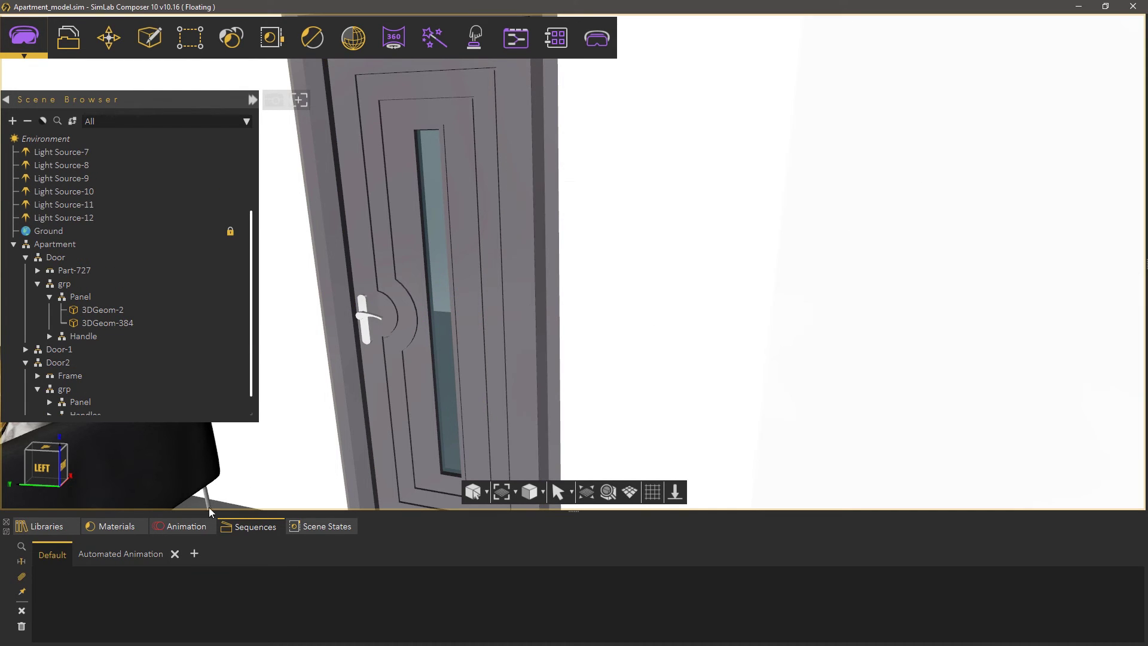
Scrub the Animation timeline to watch the door open, then return to frame 0
left_click(176, 524)
left_click_drag(153, 564, 518, 571)
mouse_move(637, 571)
left_mouse_down()
mouse_move(675, 573)
mouse_move(131, 582)
left_mouse_up()
Zoom out and place the VR viewer start position on the floor beside the door
scroll(380, 390, "down", 5)
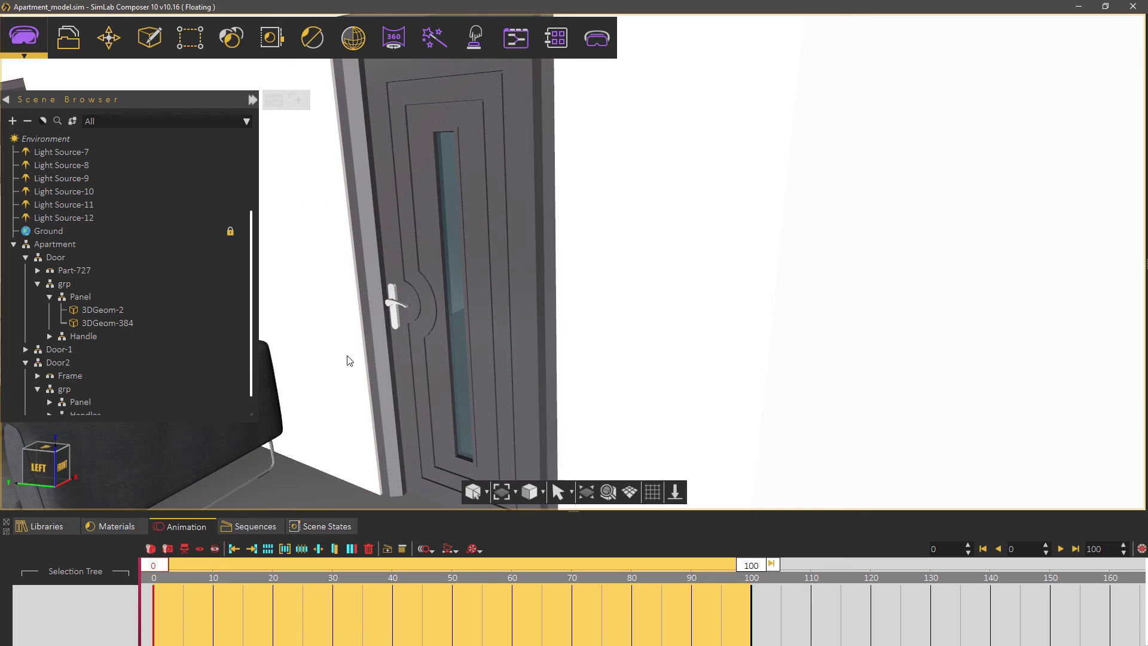
left_click_drag(389, 290, 644, 190)
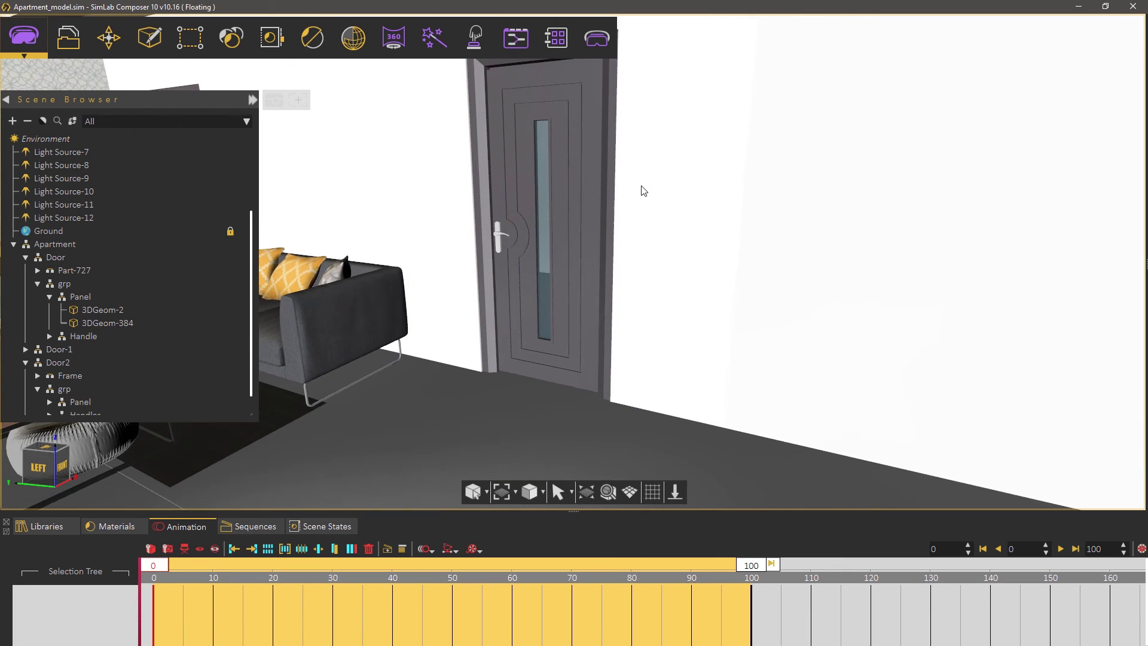
left_click(597, 39)
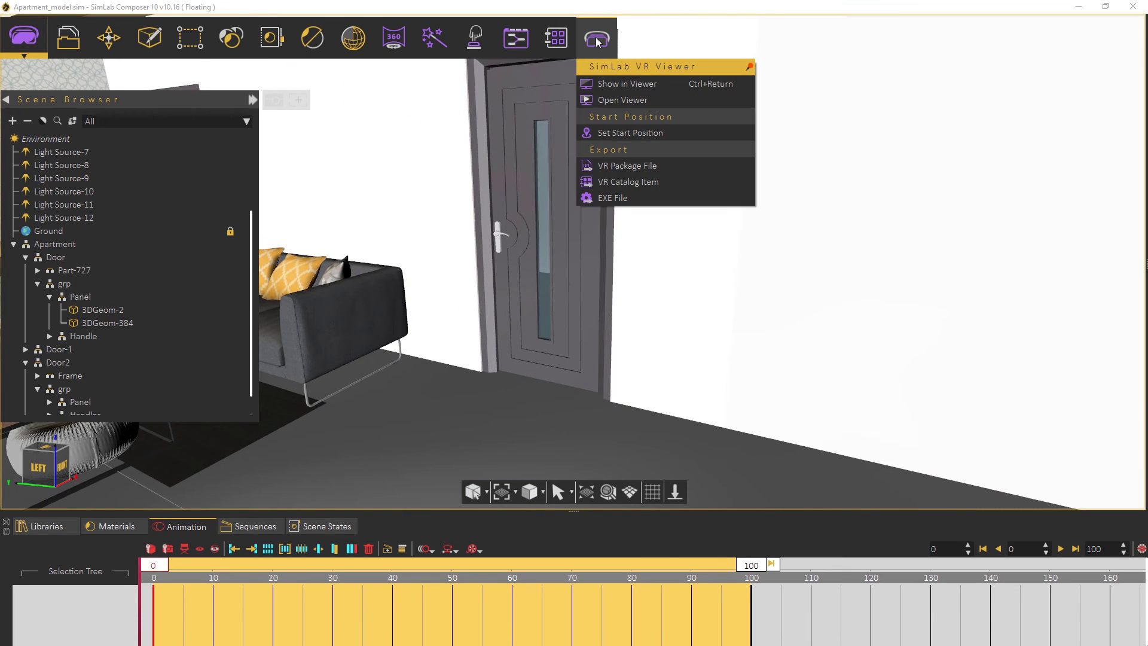
left_click(629, 132)
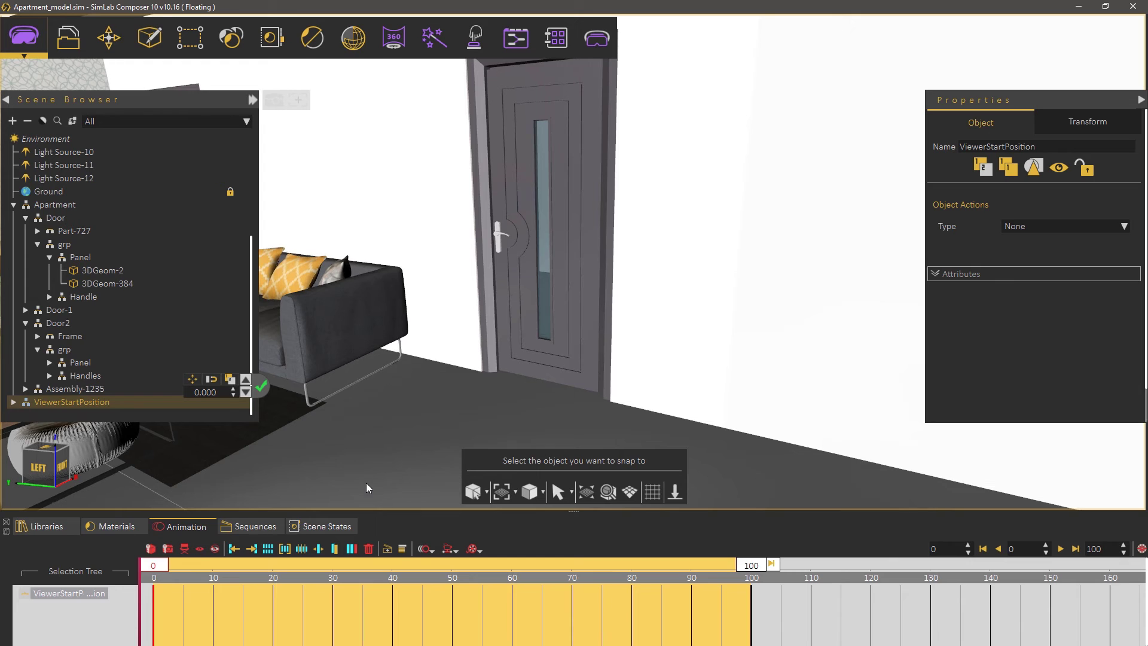
left_click(367, 478)
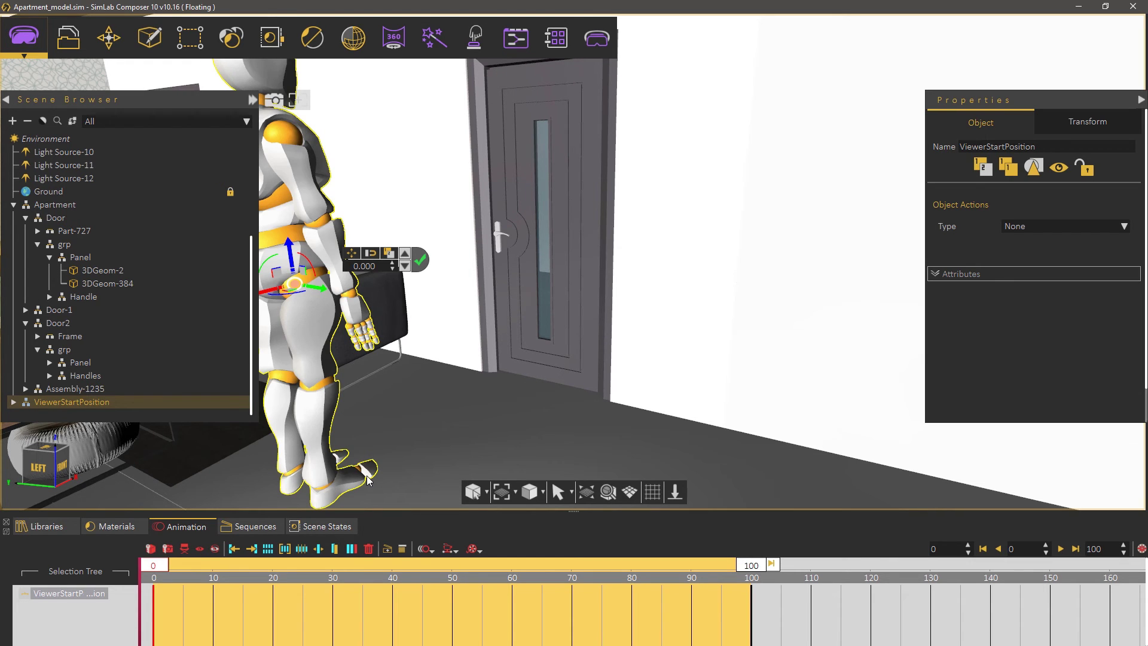
Show the scene in SimLab VR Viewer using the Desktop viewing mode
left_click(597, 40)
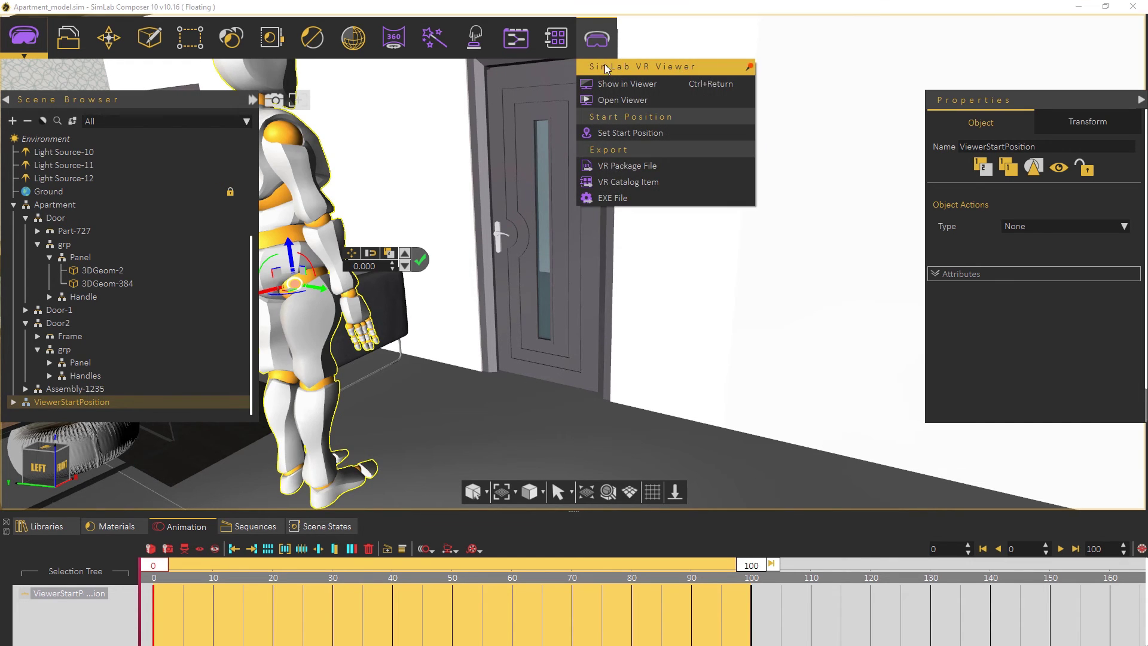
left_click(611, 84)
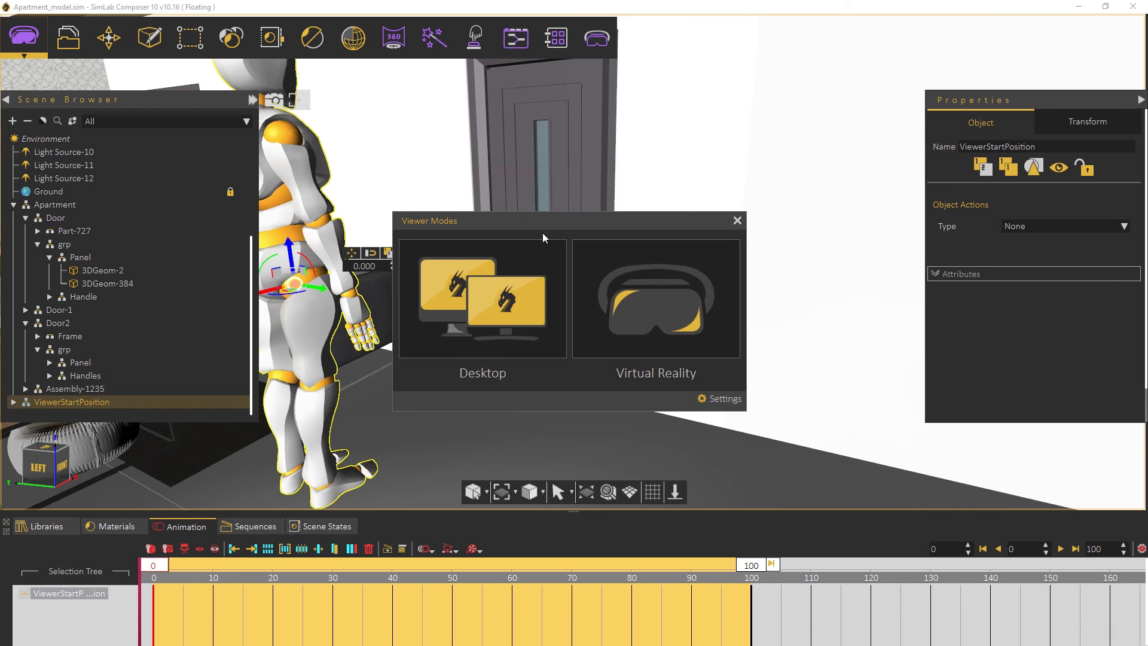
left_click(502, 279)
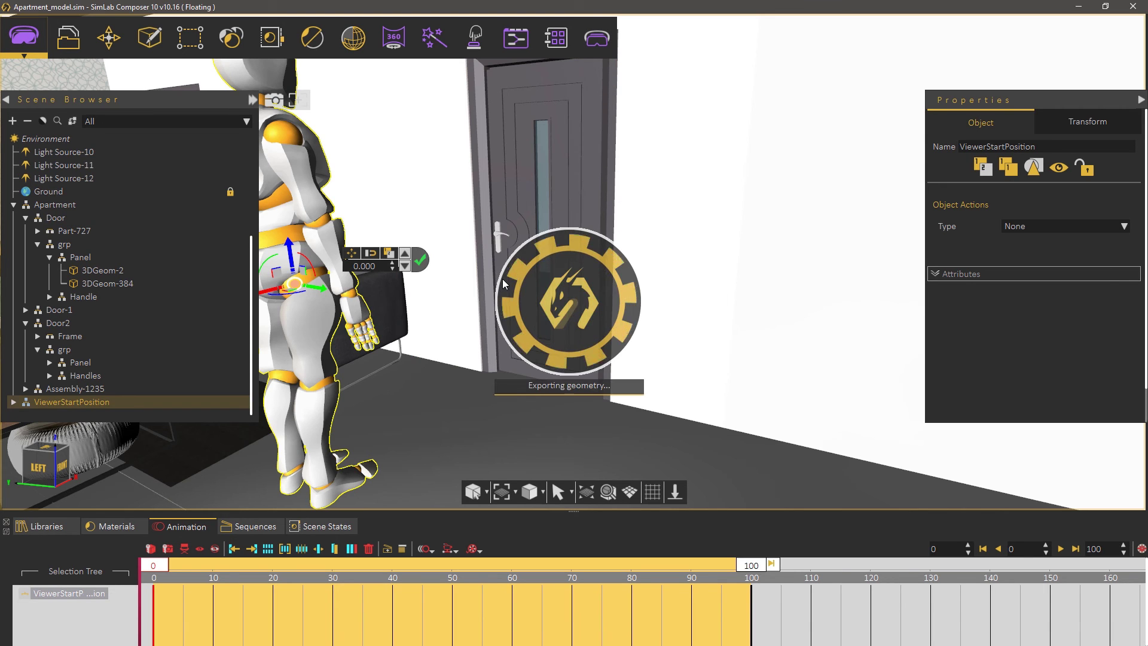